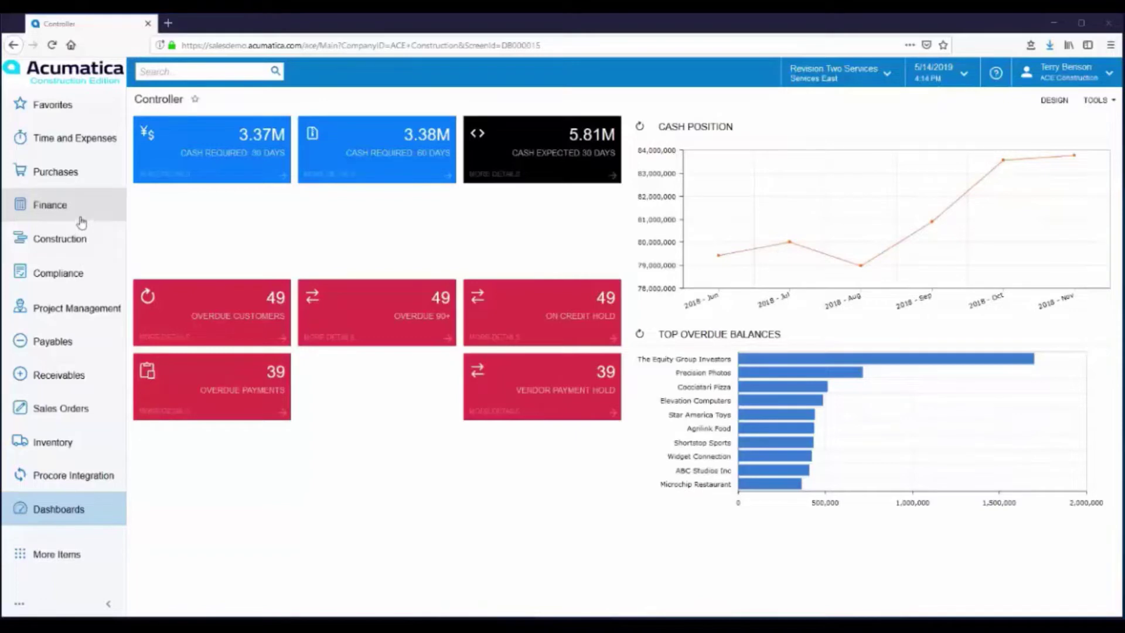
# Open the Master Financial Calendar for 2019 and look over the actions available for its financial periods.
pyautogui.click(76, 210)
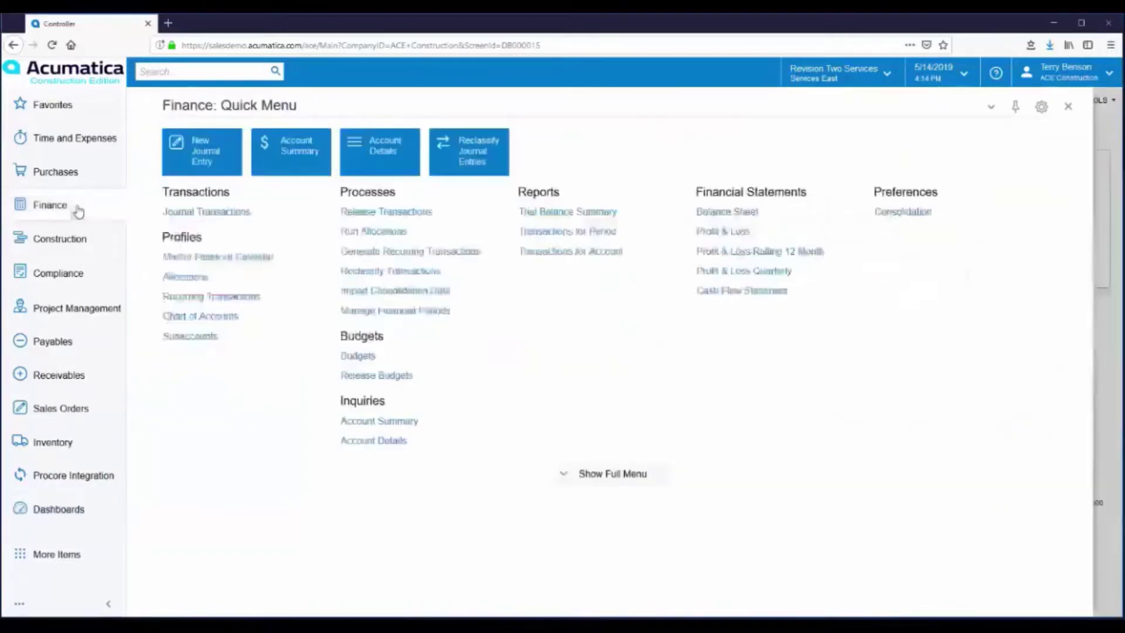
pyautogui.click(246, 266)
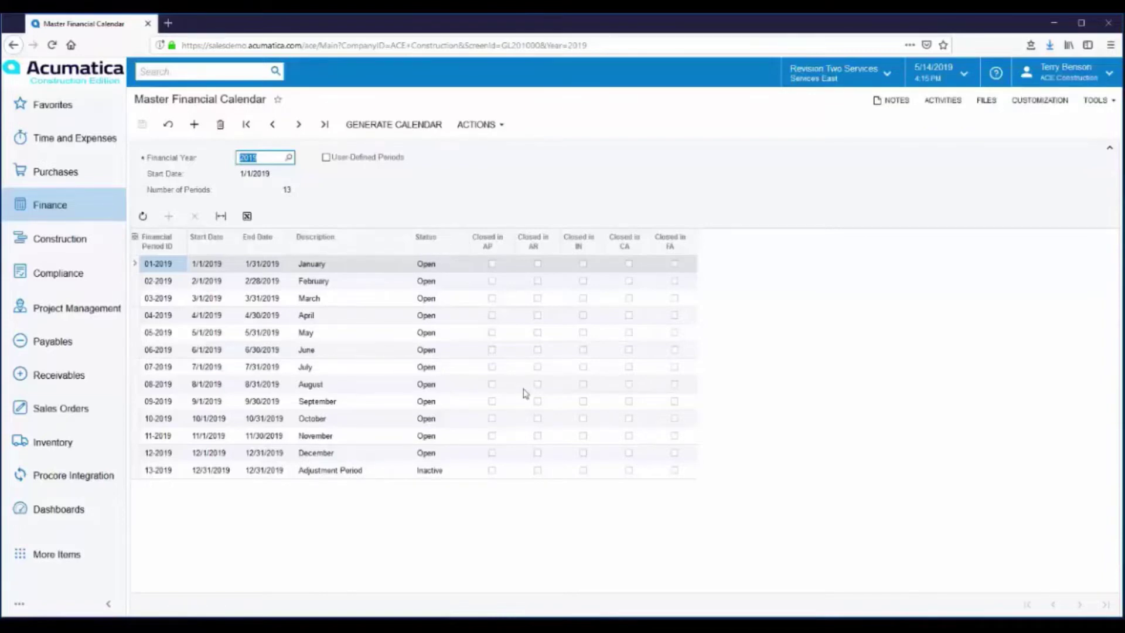
pyautogui.click(53, 345)
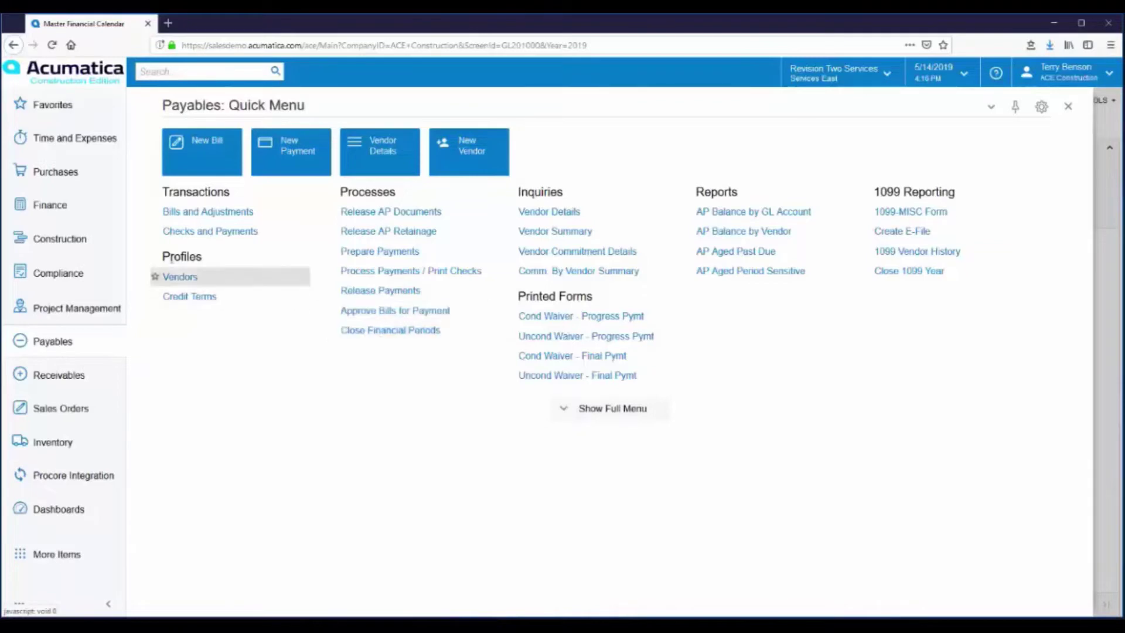
pyautogui.click(60, 209)
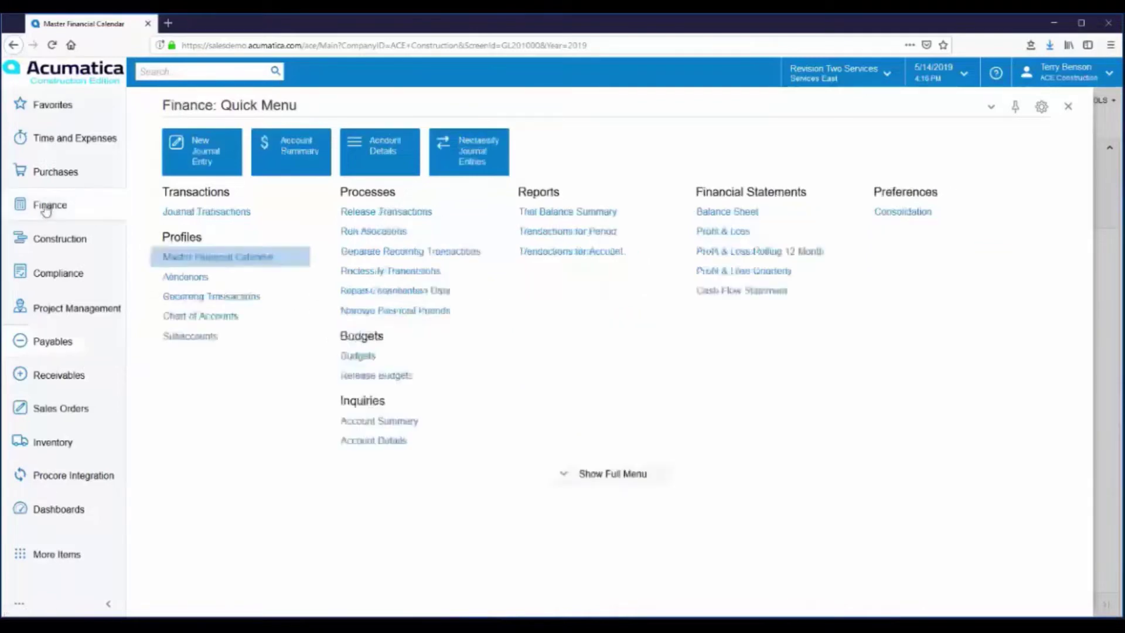
pyautogui.click(250, 263)
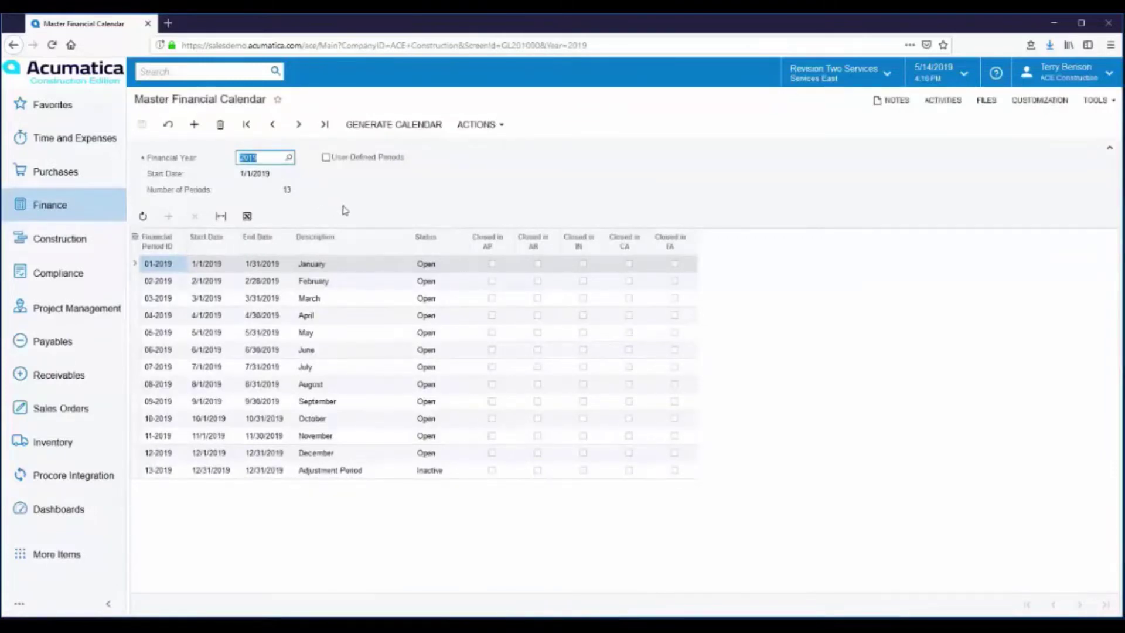
pyautogui.click(497, 128)
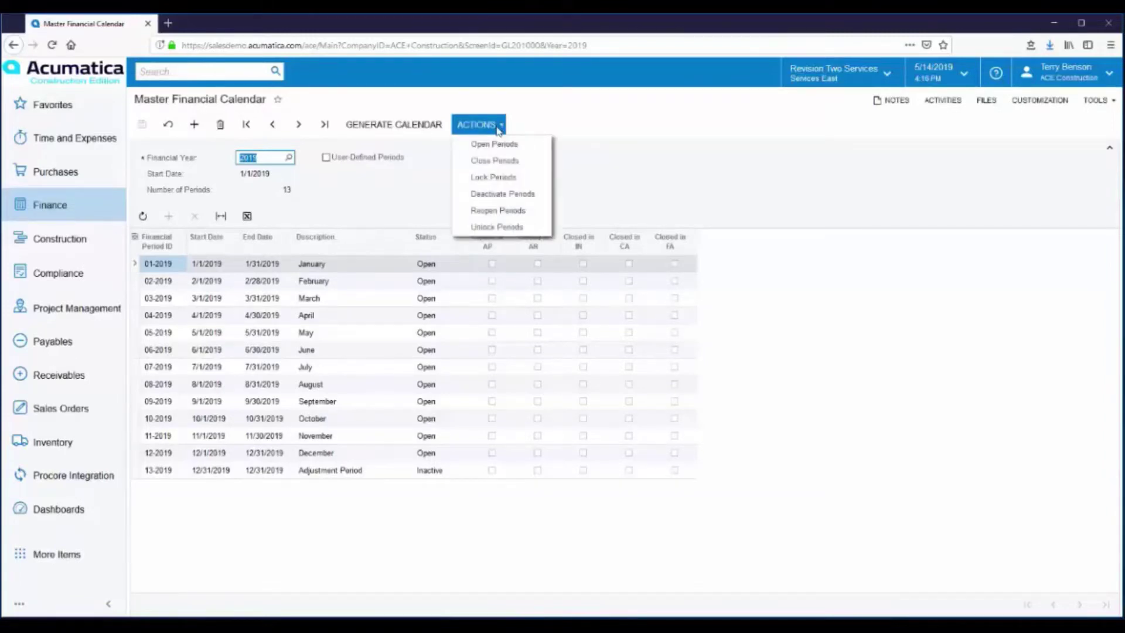
pyautogui.click(377, 202)
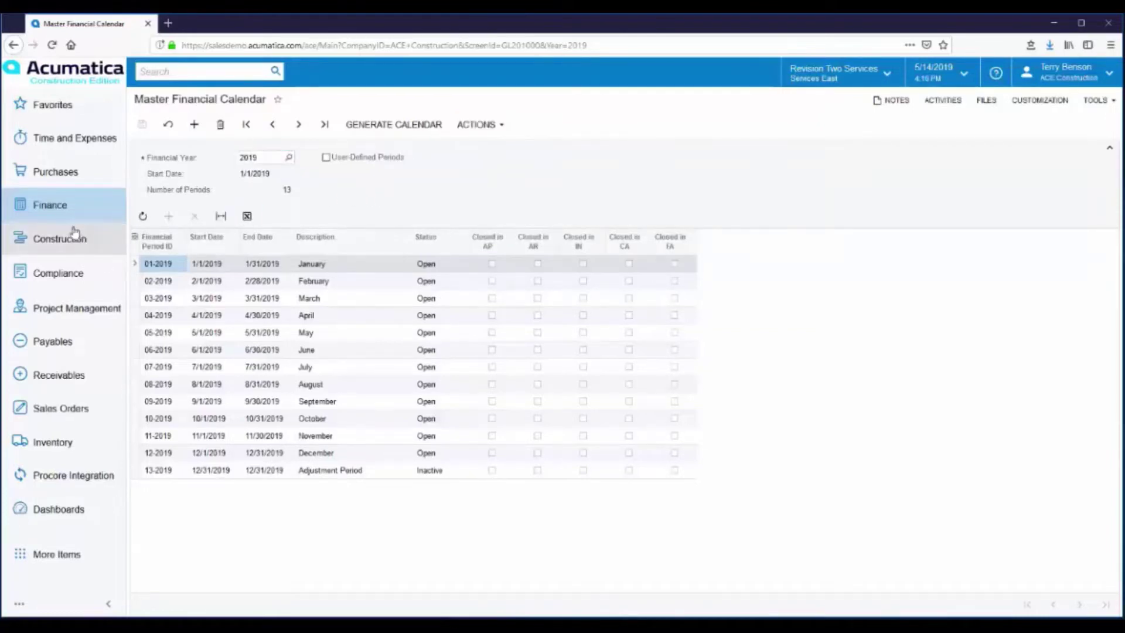
# Create a new journal entry and load its lines from JE import.xlsx, keeping the Update Existing mode and the proposed column mapping.
pyautogui.click(47, 212)
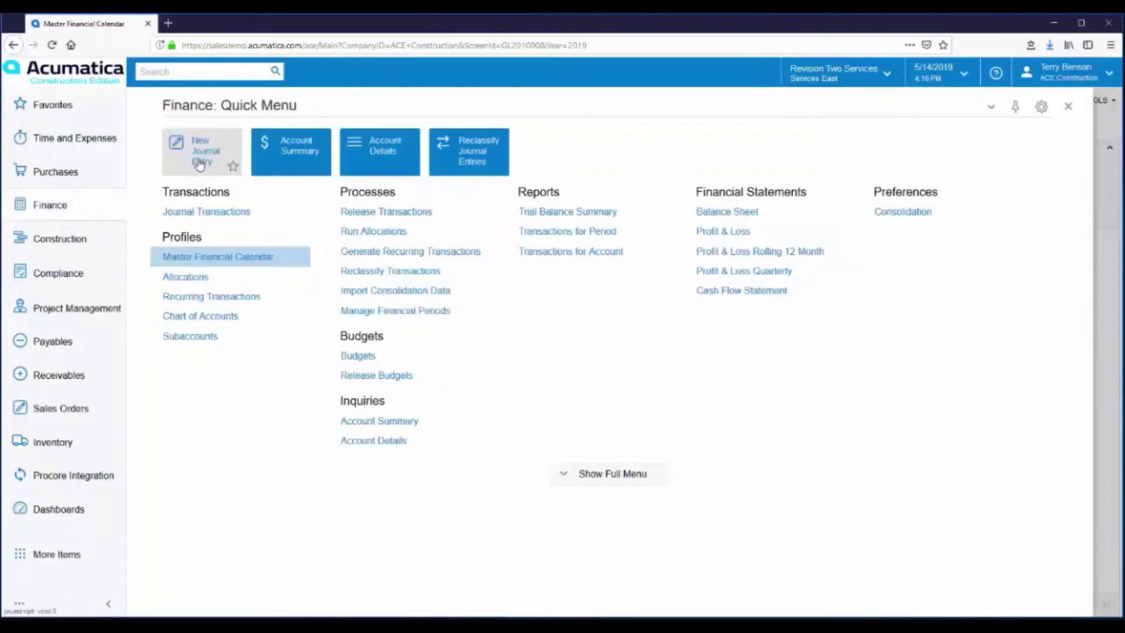
pyautogui.click(200, 166)
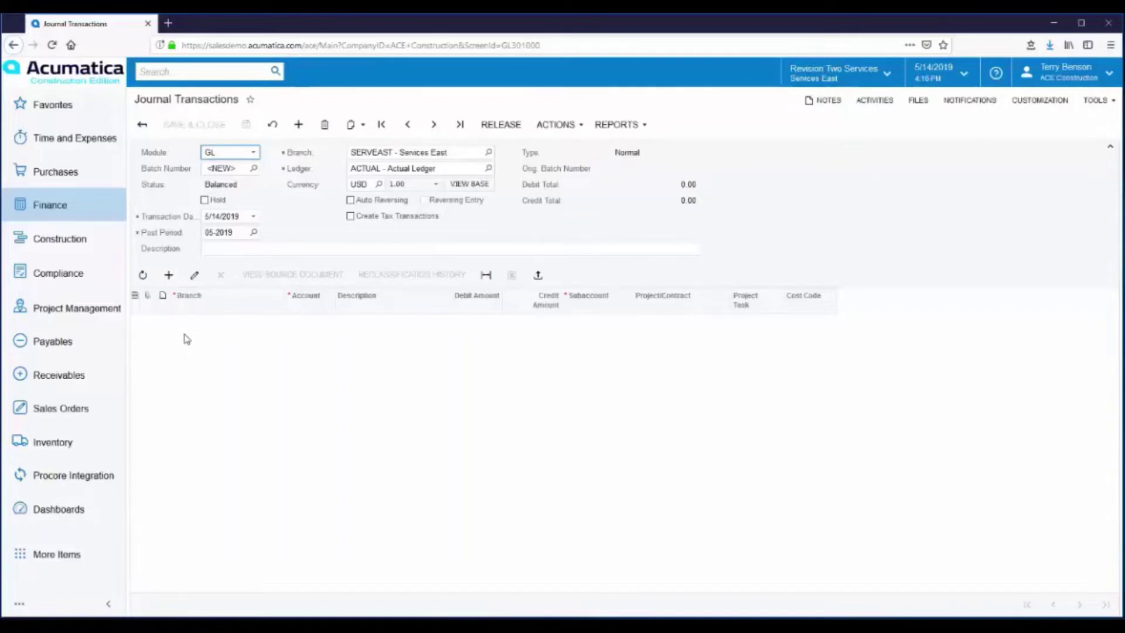
pyautogui.click(537, 276)
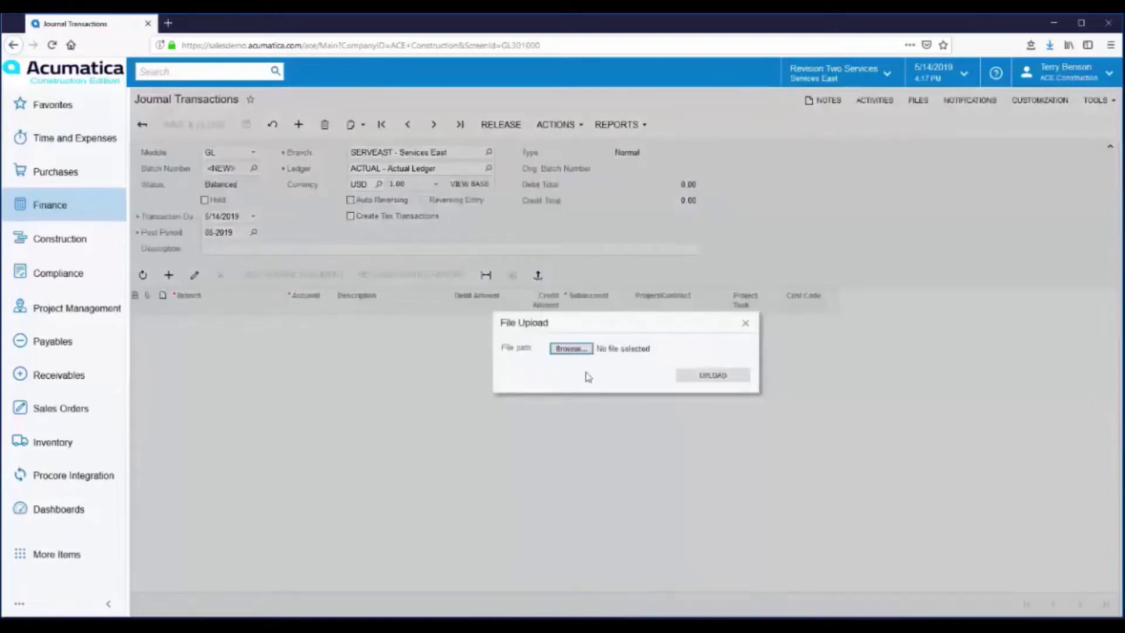
pyautogui.click(569, 350)
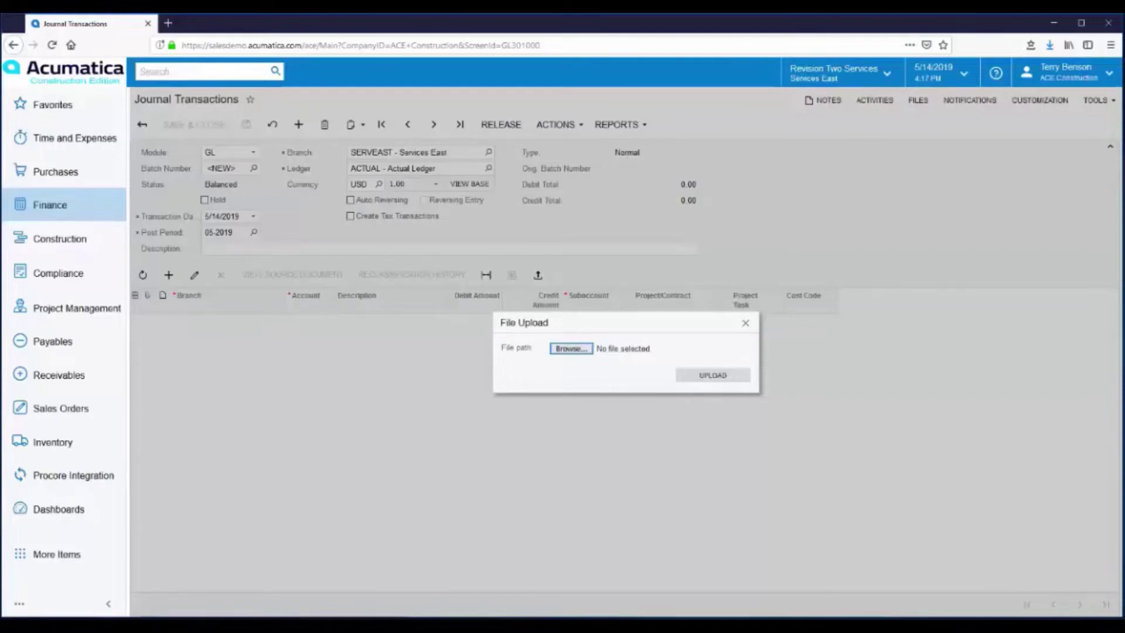
pyautogui.press('Return')
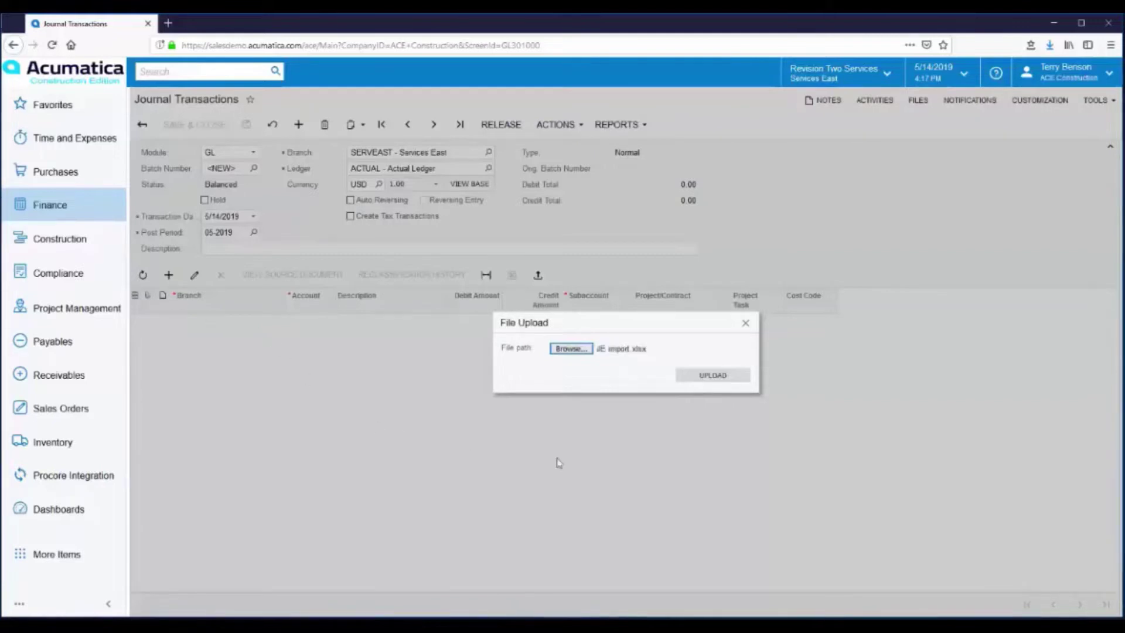
pyautogui.click(713, 376)
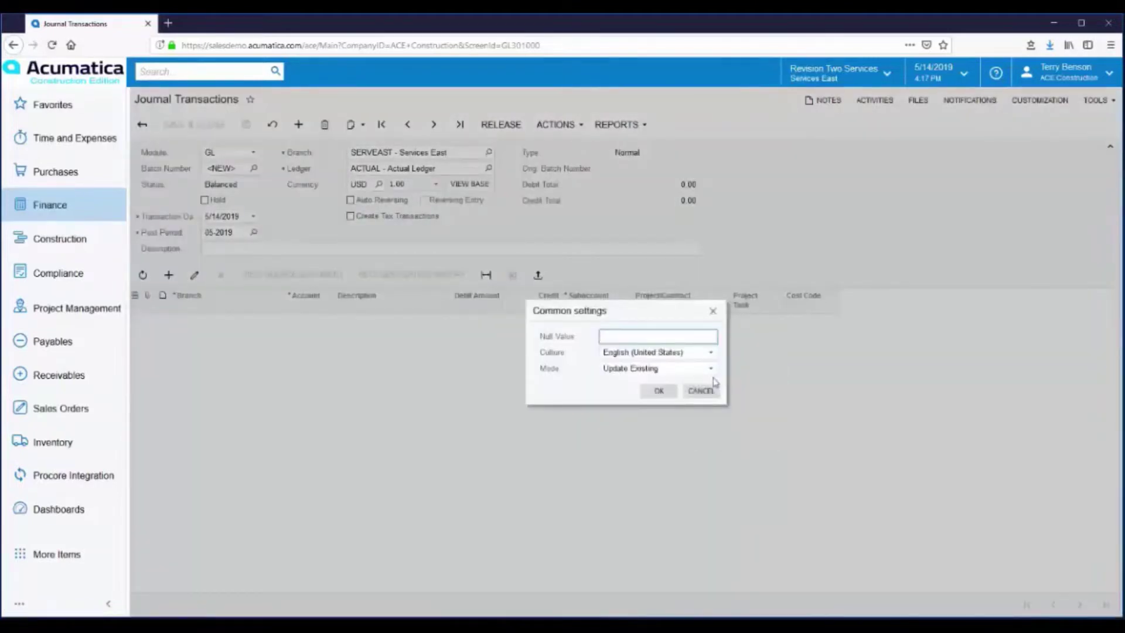
pyautogui.click(659, 392)
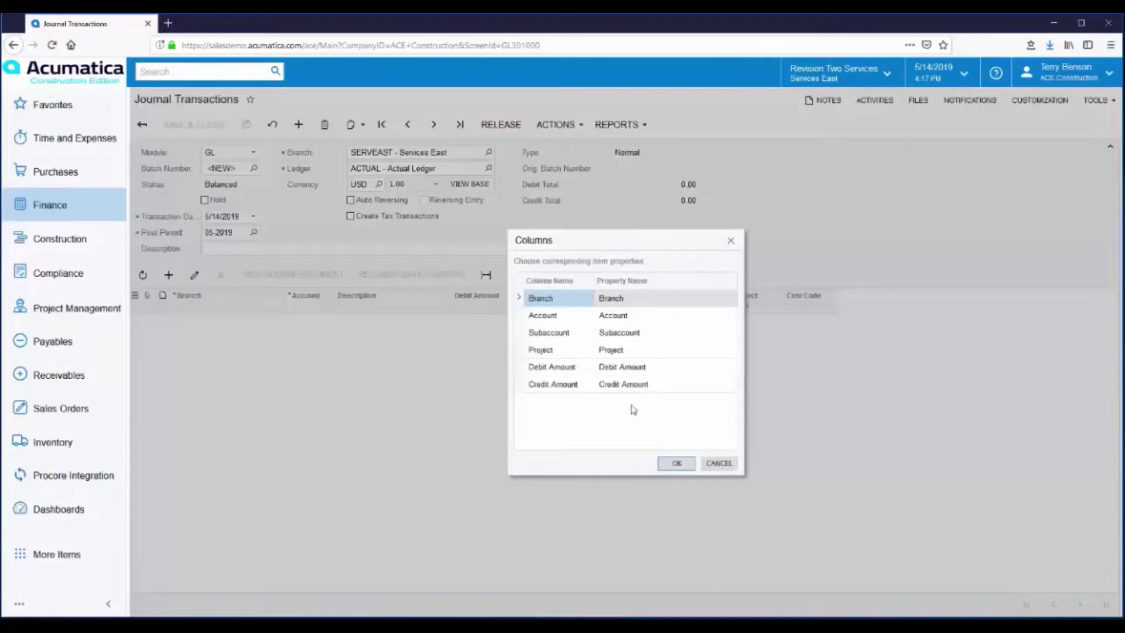
pyautogui.click(676, 463)
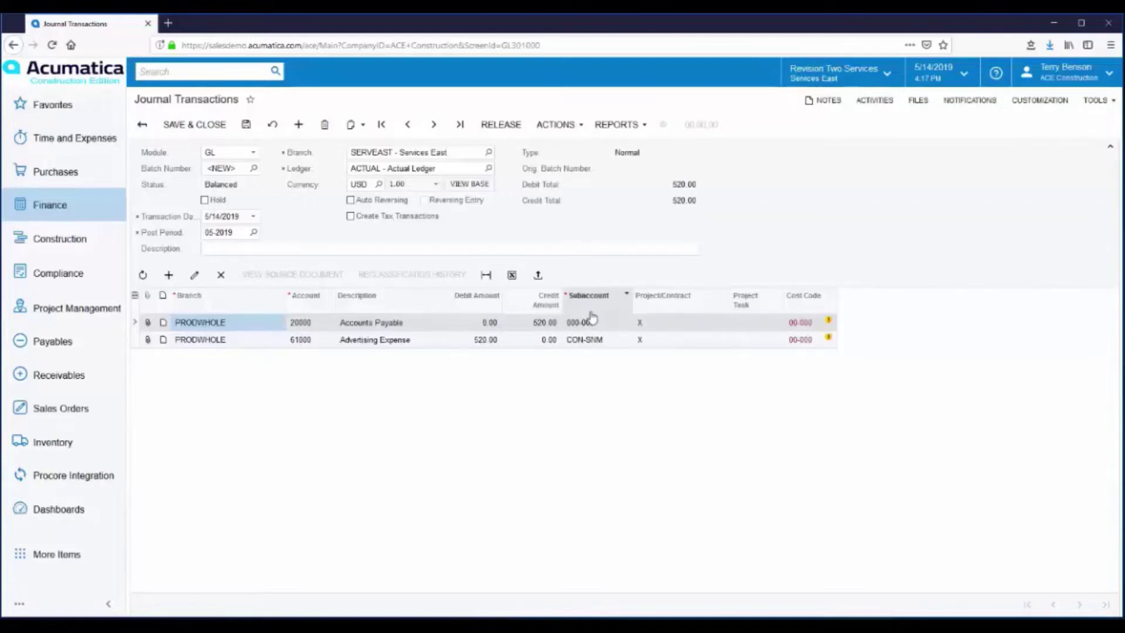
# Look up the Product Group and Department values available for the Advertising Expense line's subaccount, leaving CON-SNM in place.
pyautogui.click(577, 345)
pyautogui.click(579, 344)
pyautogui.click(576, 346)
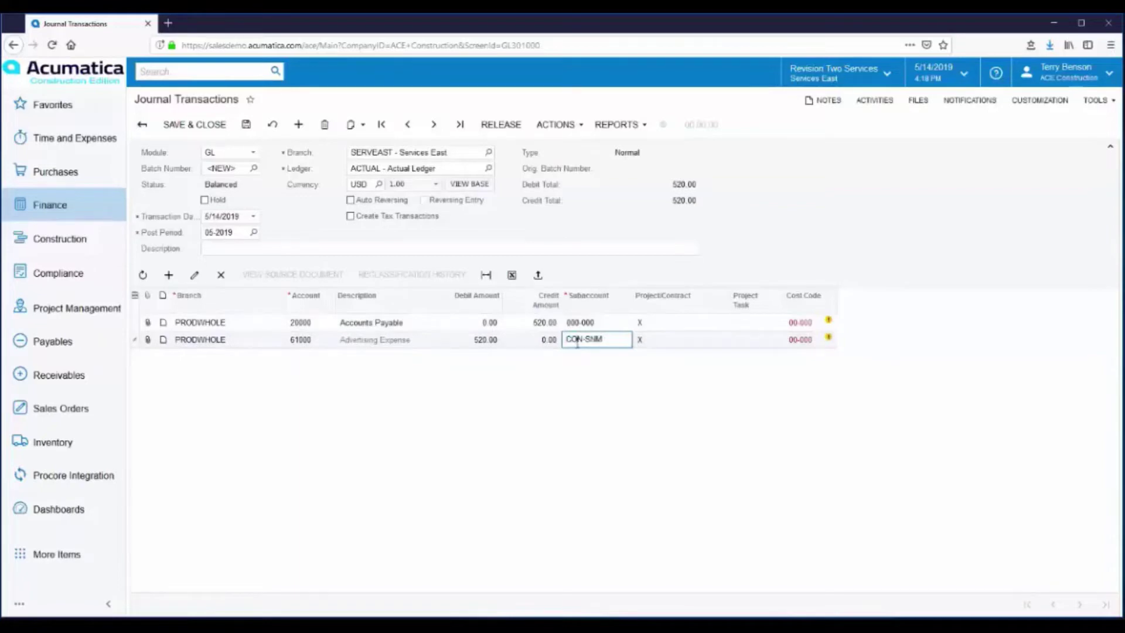
pyautogui.click(578, 344)
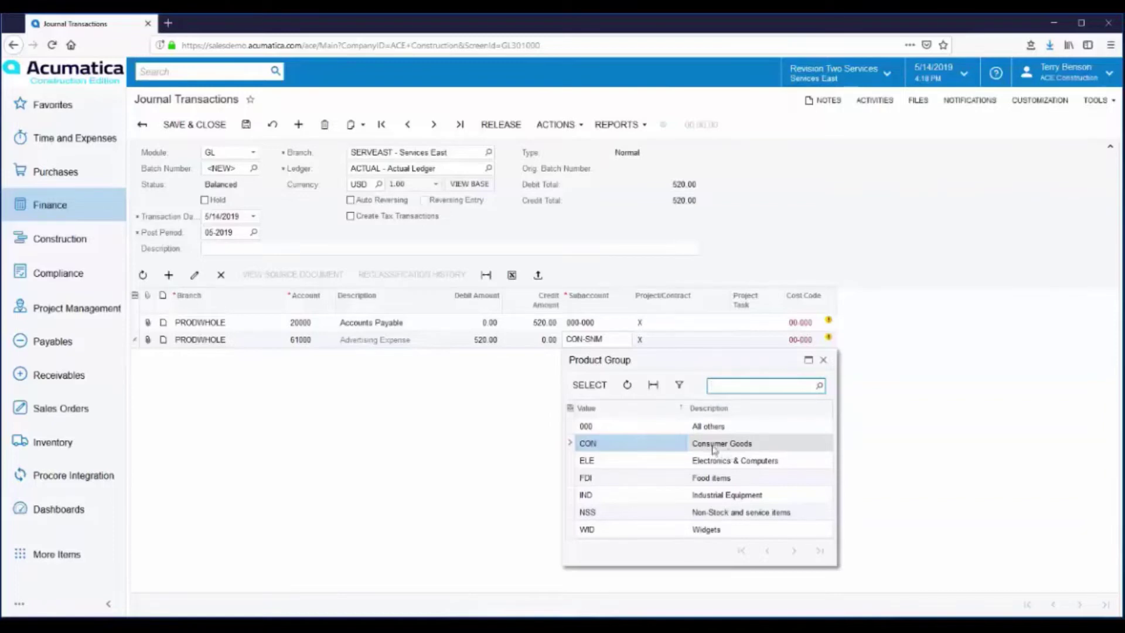
pyautogui.click(823, 359)
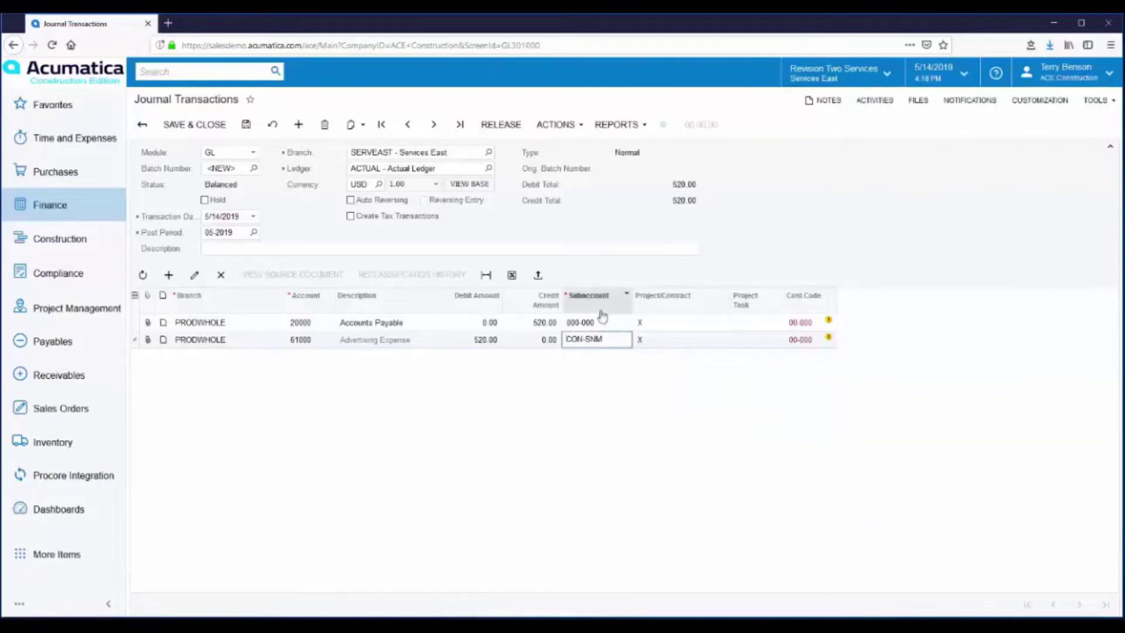
pyautogui.click(593, 345)
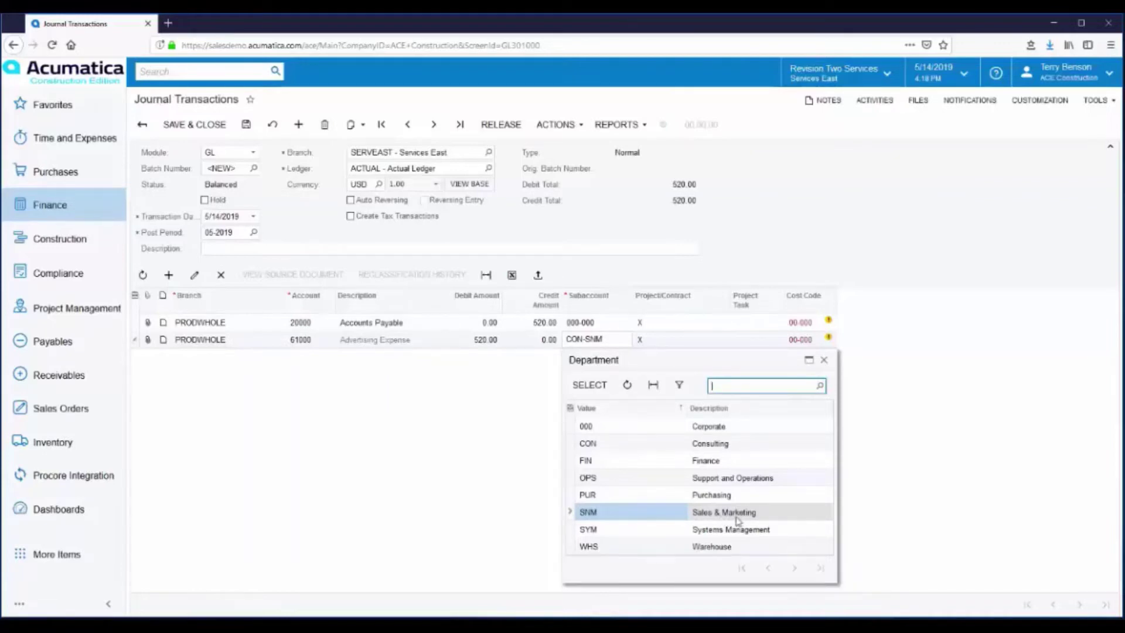
pyautogui.click(824, 359)
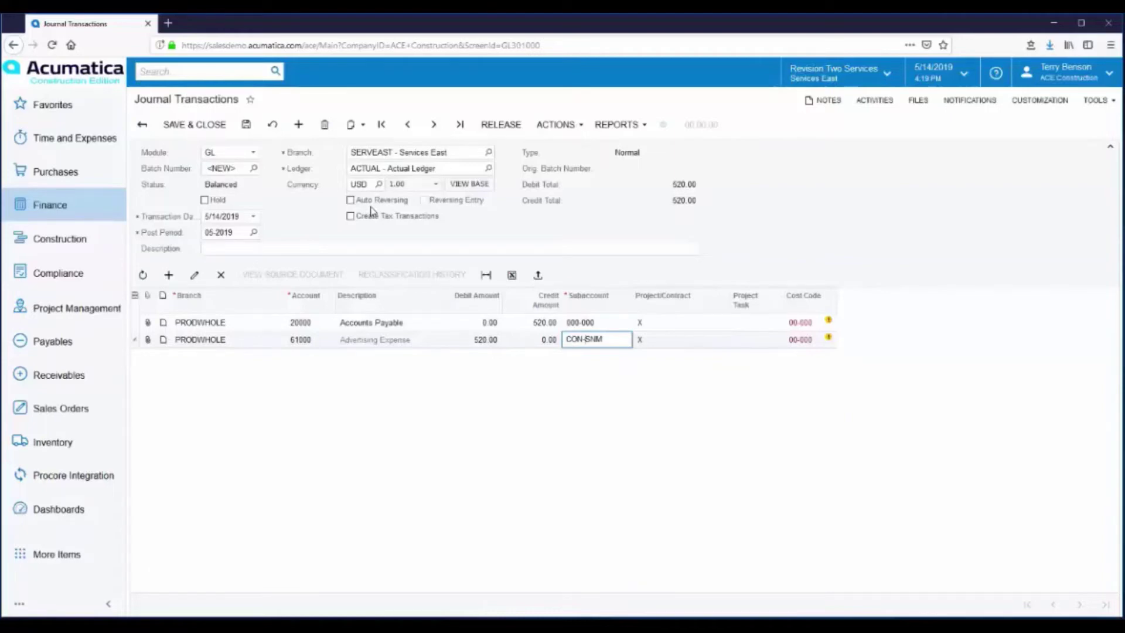
# Save the imported journal entry and start adding it to a recurring transaction schedule.
pyautogui.click(247, 128)
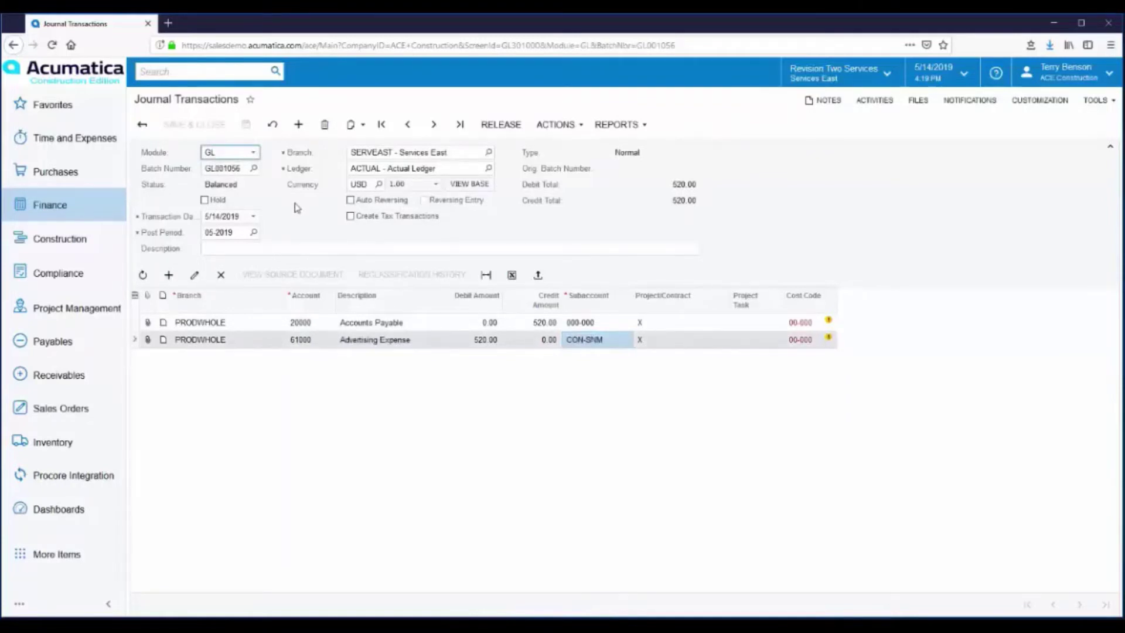
pyautogui.click(580, 133)
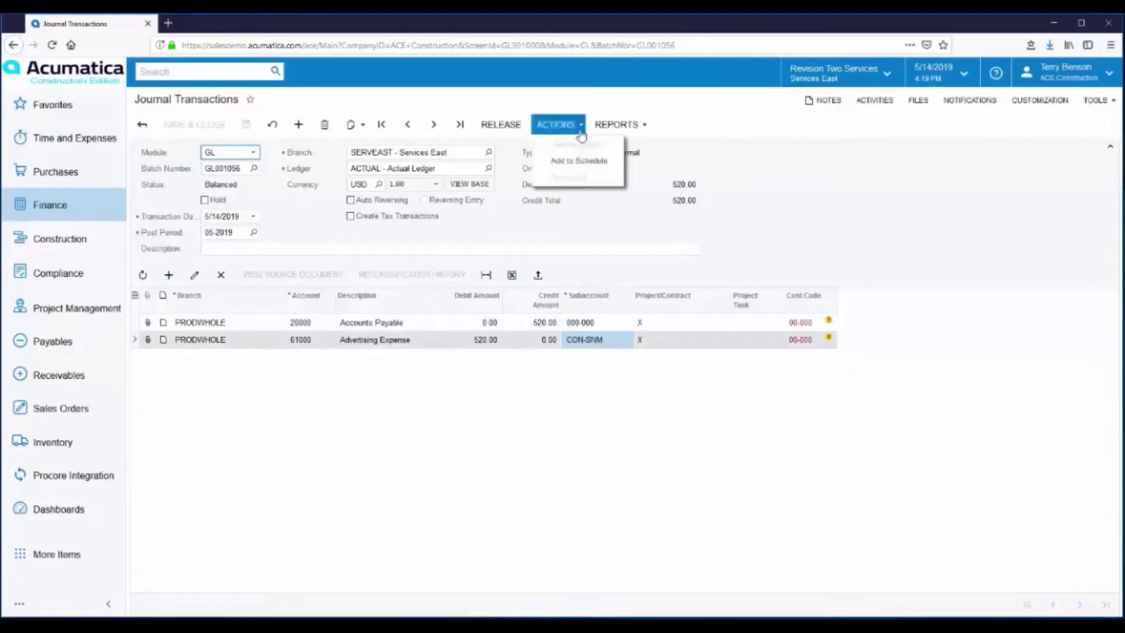
pyautogui.click(590, 163)
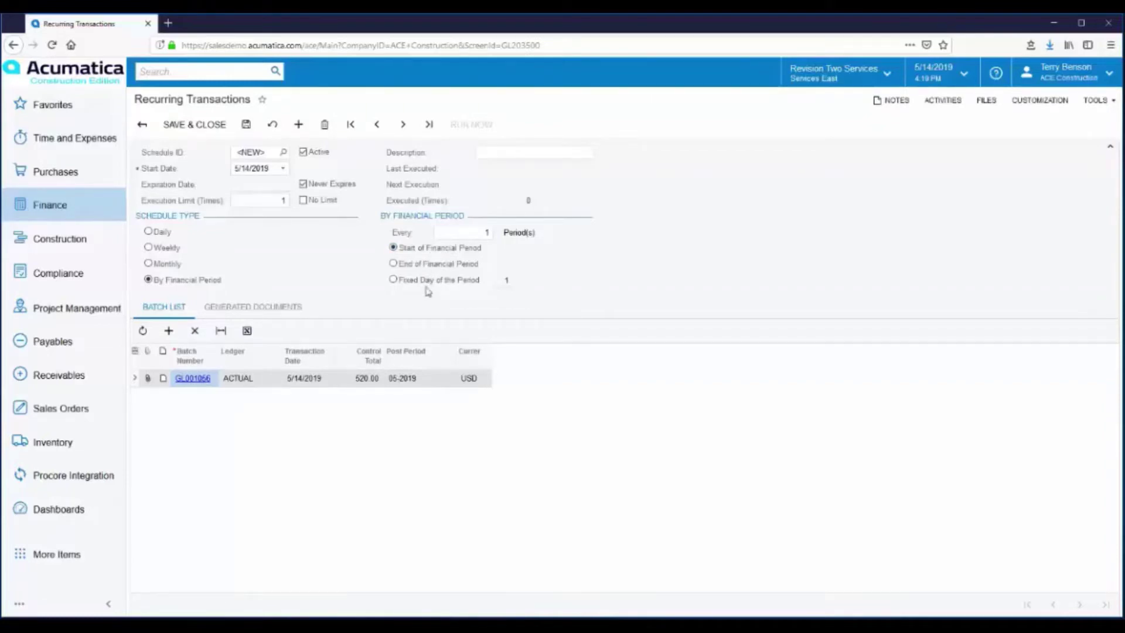
# Open the existing recurring schedule 000013 for monthly insurance expense, discarding the unsaved new schedule.
pyautogui.click(284, 153)
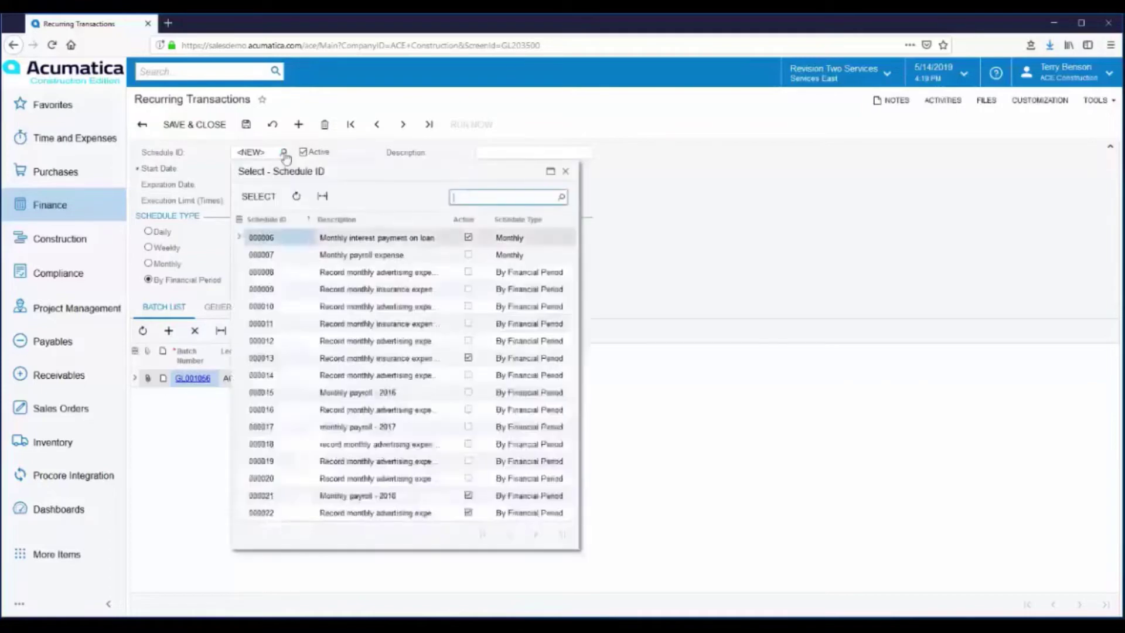
pyautogui.click(292, 362)
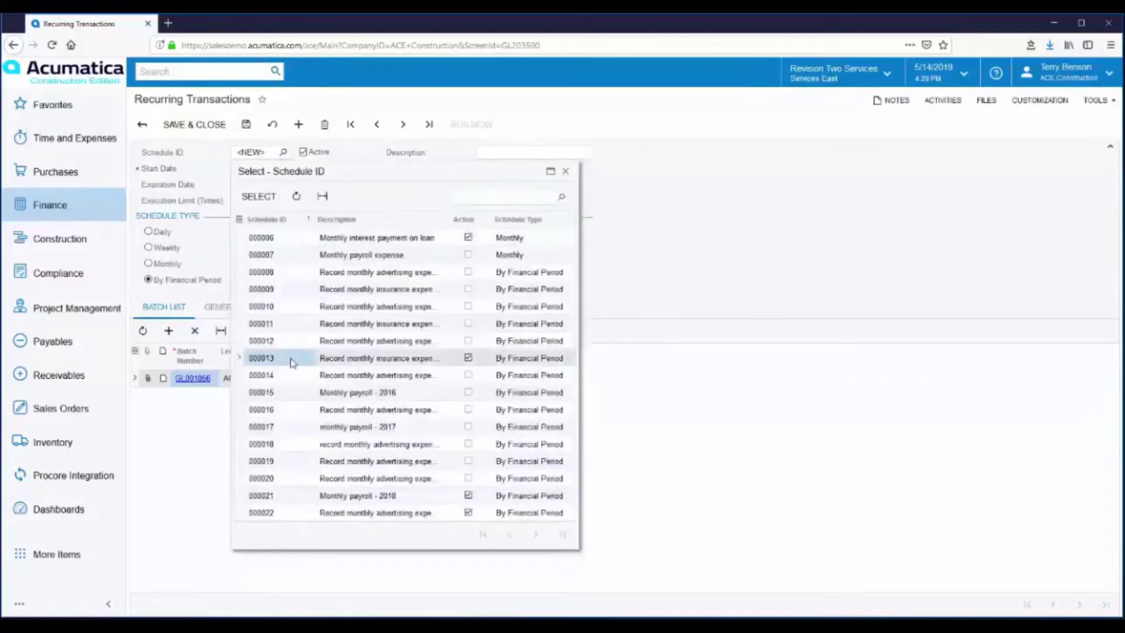
pyautogui.doubleClick(291, 362)
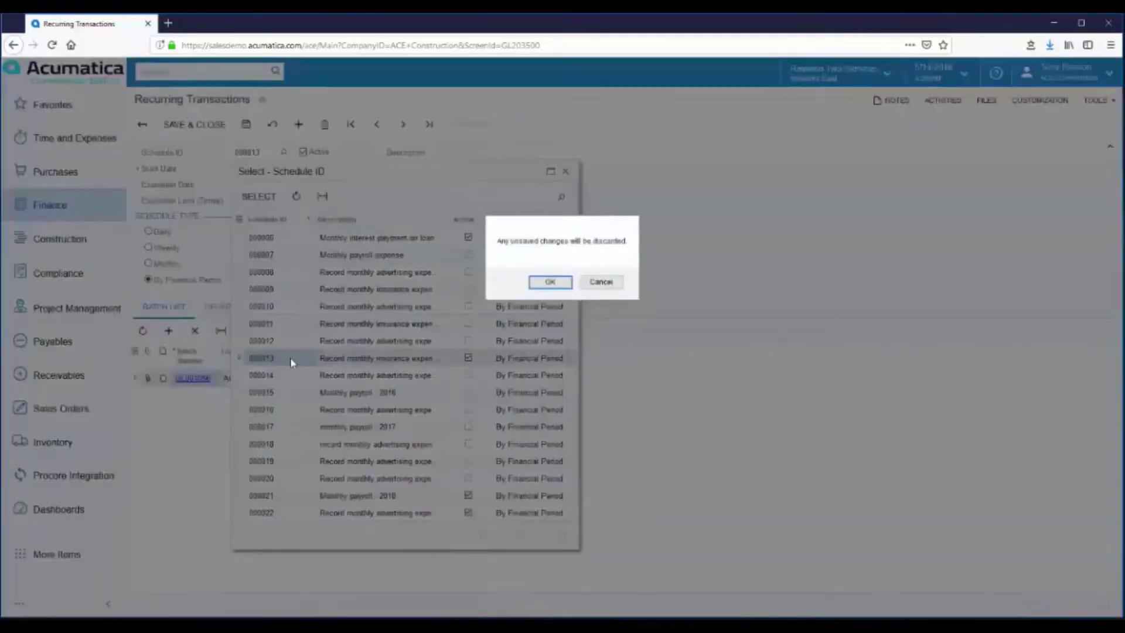
pyautogui.click(557, 285)
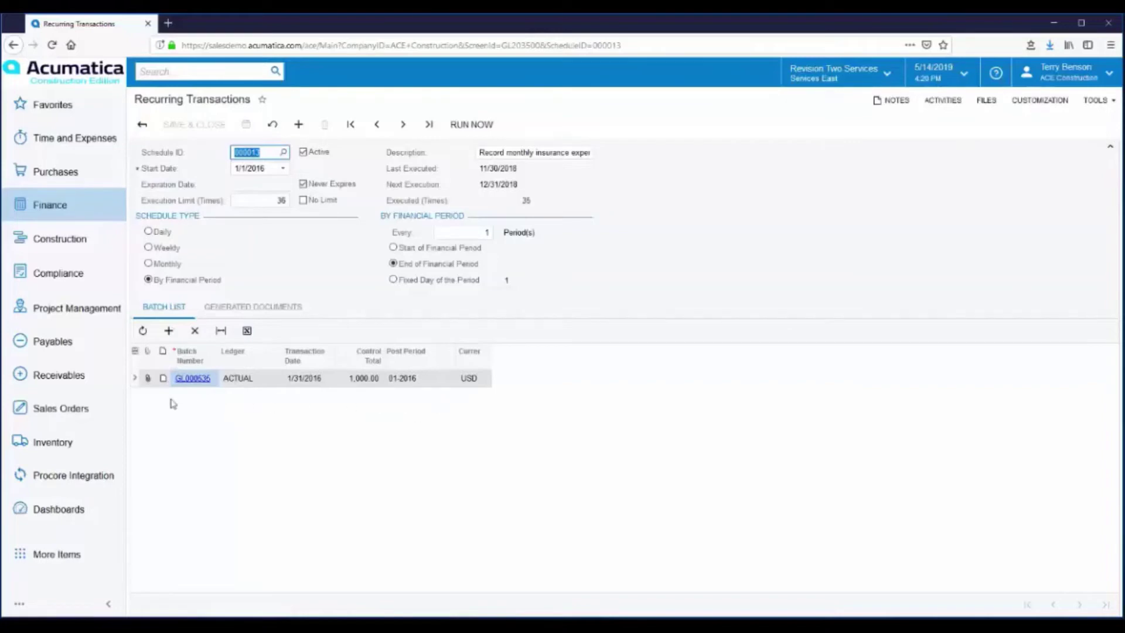
# Review the schedule's generated documents and open the journal batch posted to period 05-2018, closing it again.
pyautogui.click(239, 306)
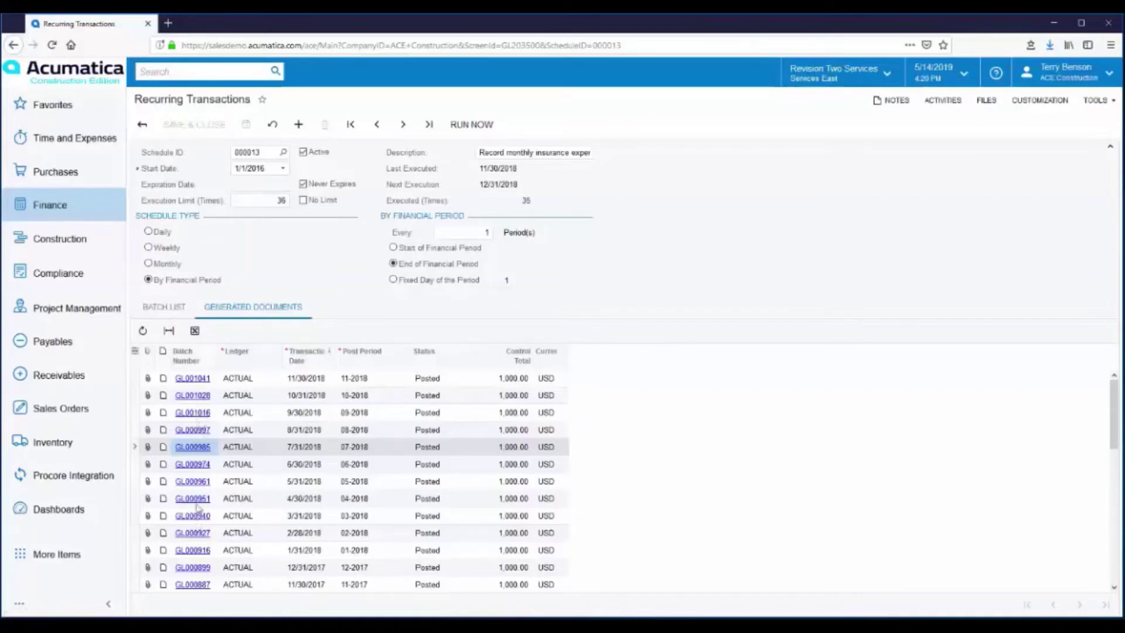
pyautogui.click(188, 481)
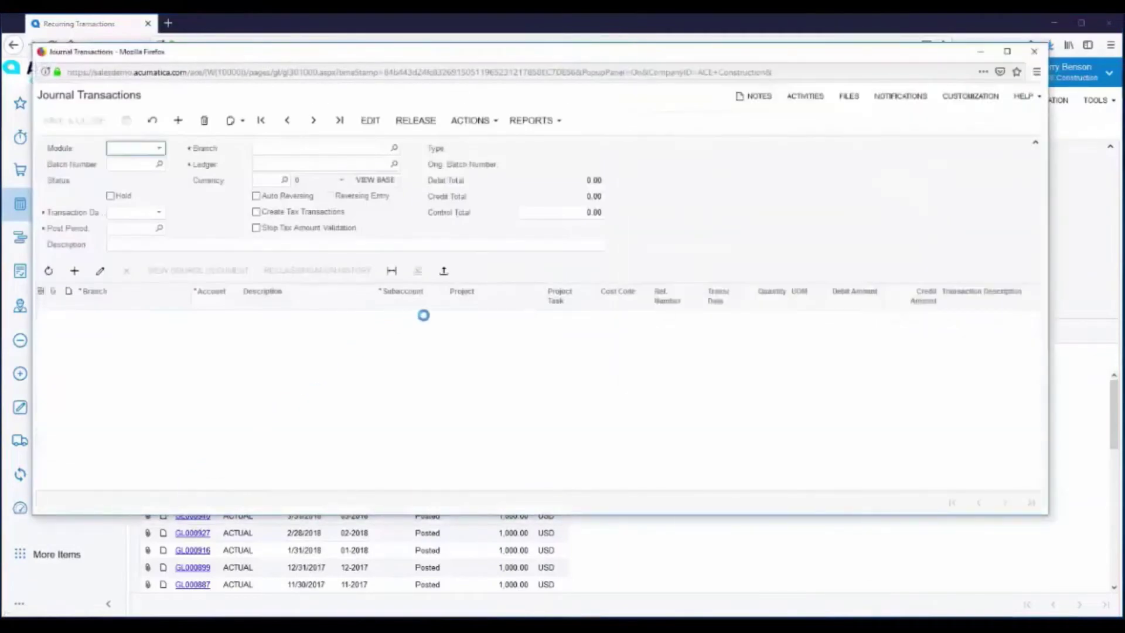
pyautogui.click(1035, 52)
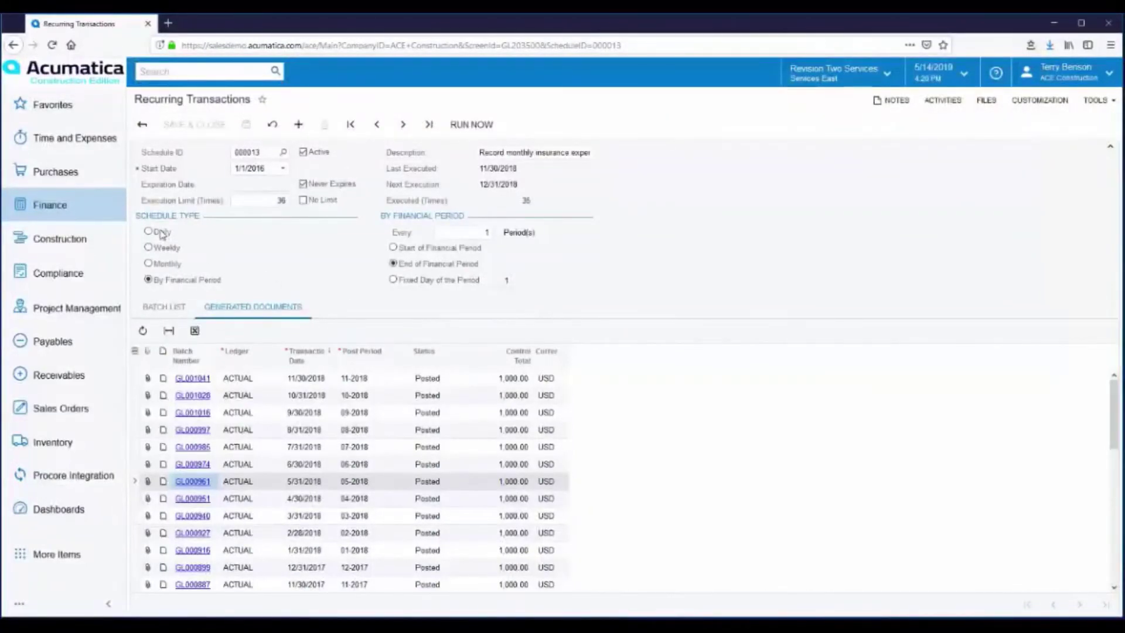
# Open the Budgets screen and view the Revenue Accounts, Purchasing Expenses and Operating Expenses groups.
pyautogui.click(50, 208)
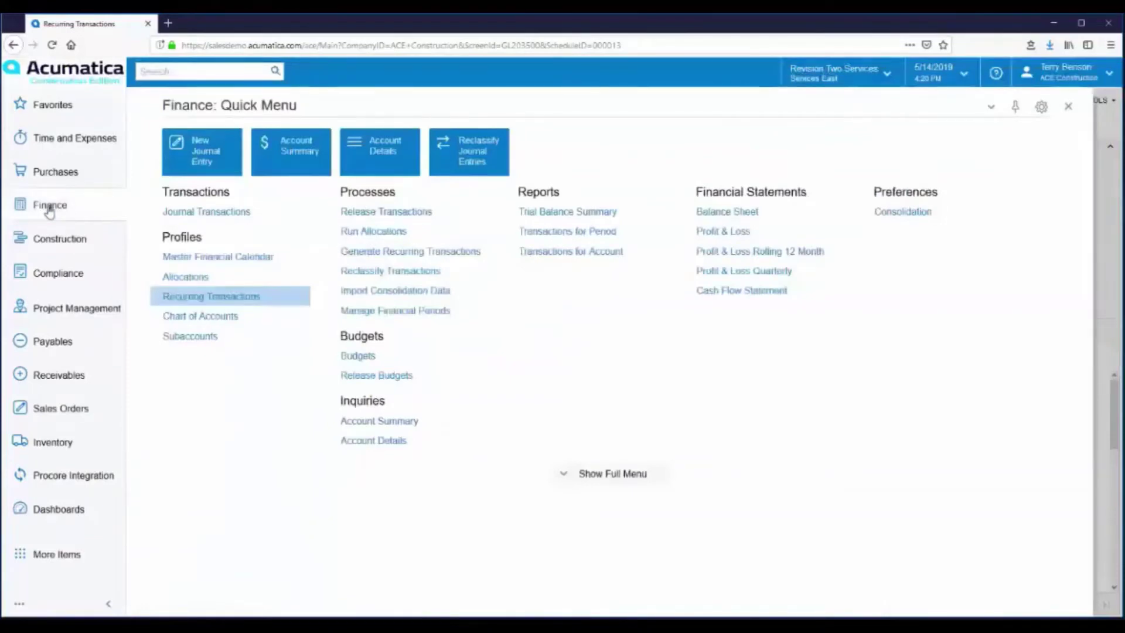
pyautogui.click(358, 355)
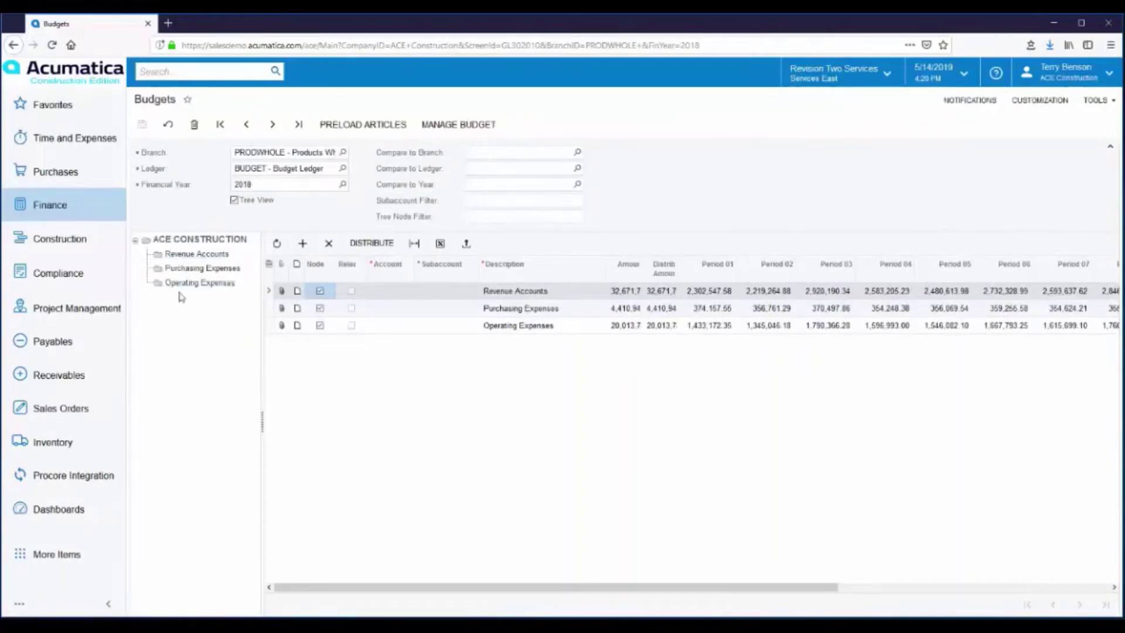
pyautogui.click(187, 255)
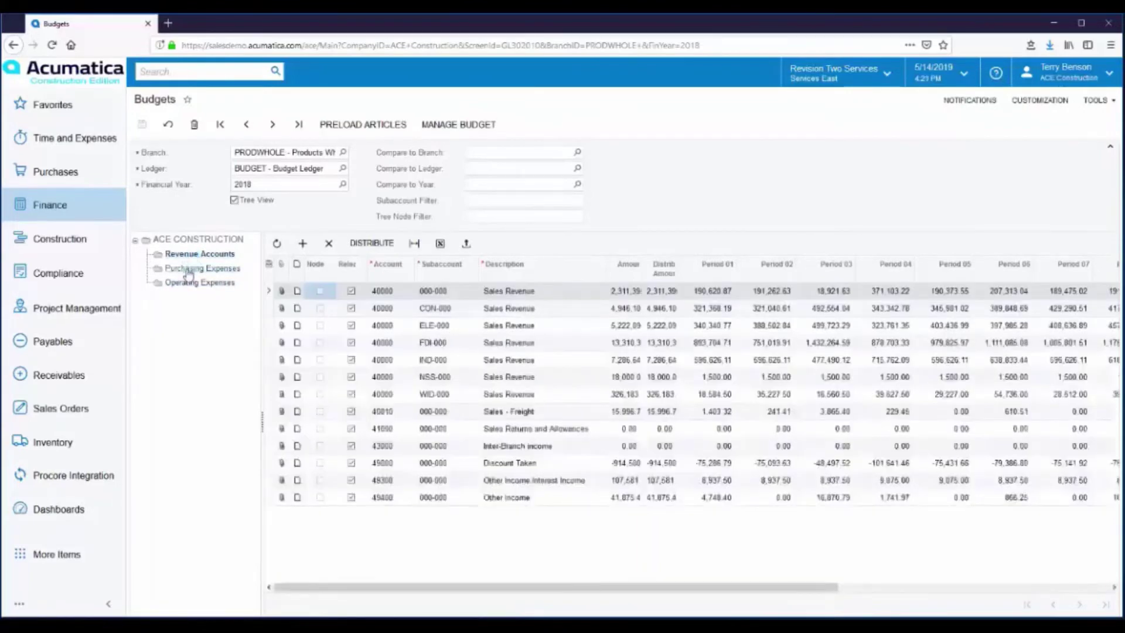
pyautogui.click(188, 272)
pyautogui.click(184, 286)
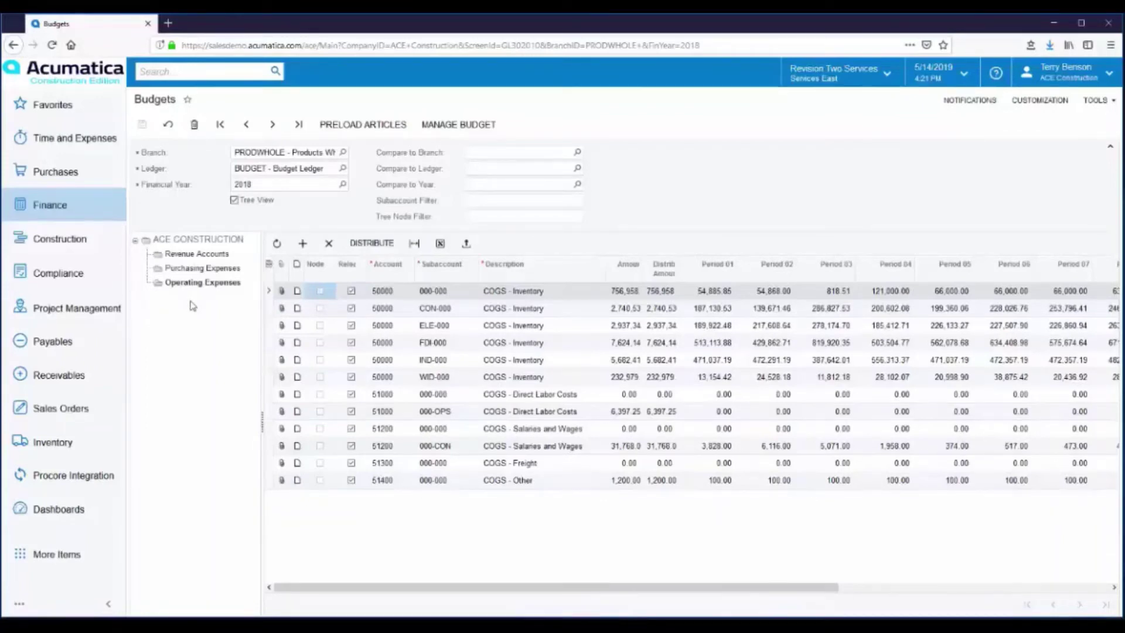
# Add a blank article row to the 2018 budget table.
pyautogui.click(304, 244)
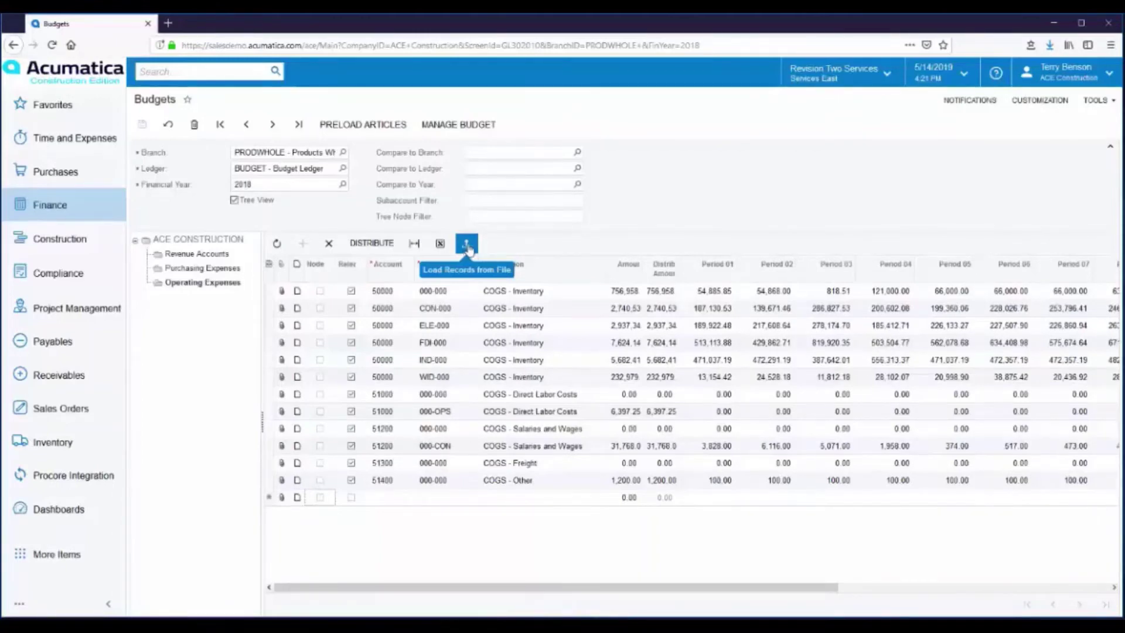
# Try preloading budget articles from the ACTUAL ledger for financial year 2016 with a 110% multiplier, cancelling the wizard.
pyautogui.click(362, 125)
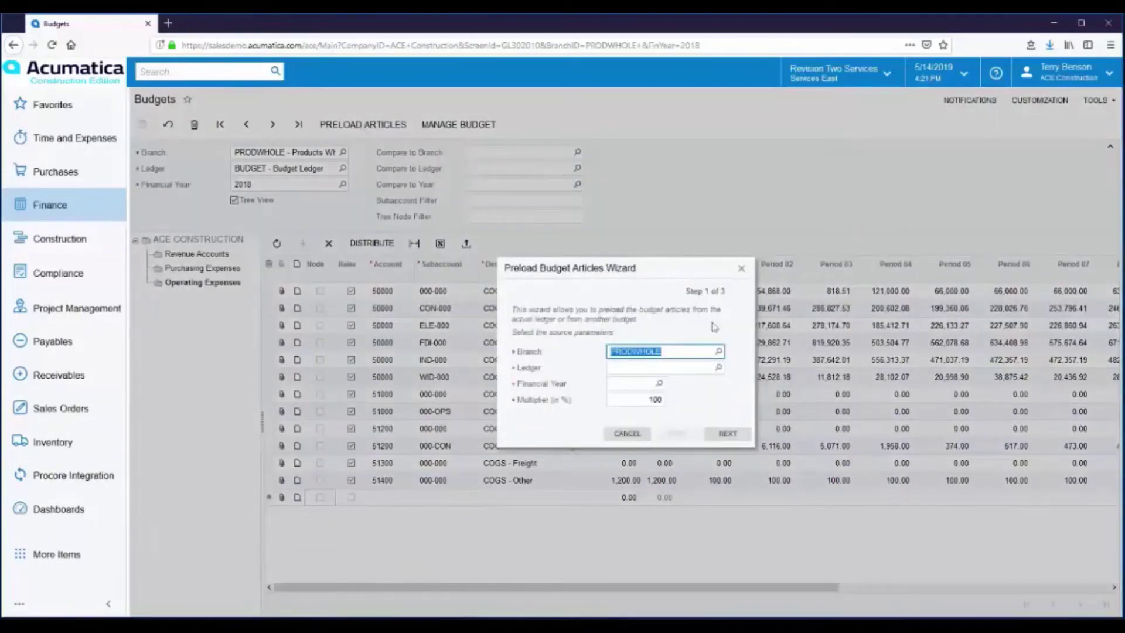
pyautogui.click(718, 367)
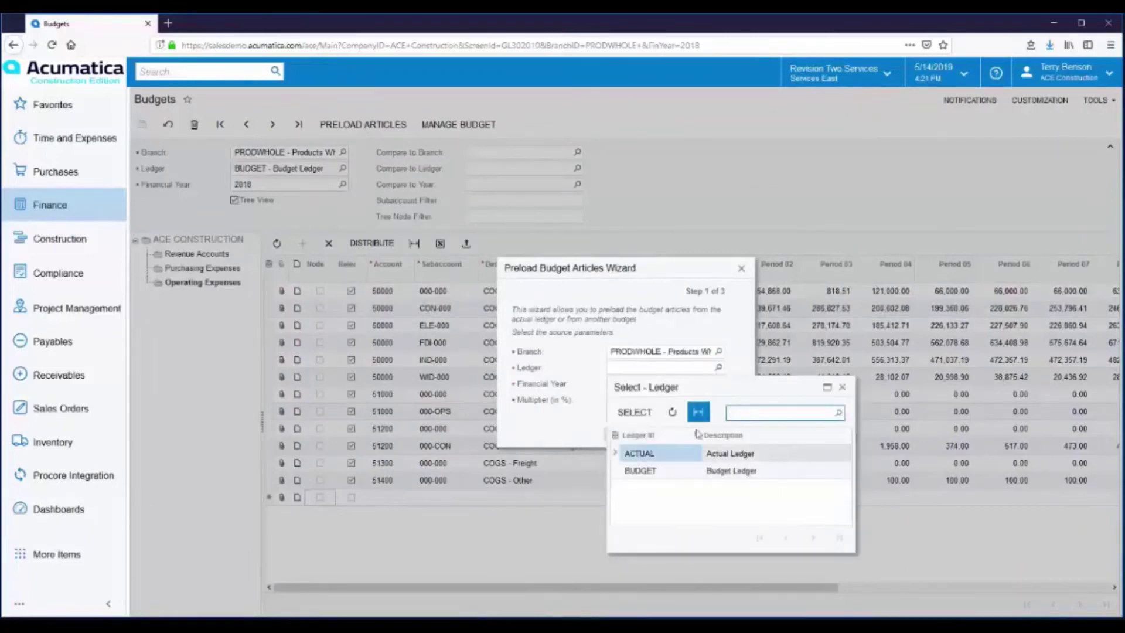
pyautogui.doubleClick(647, 455)
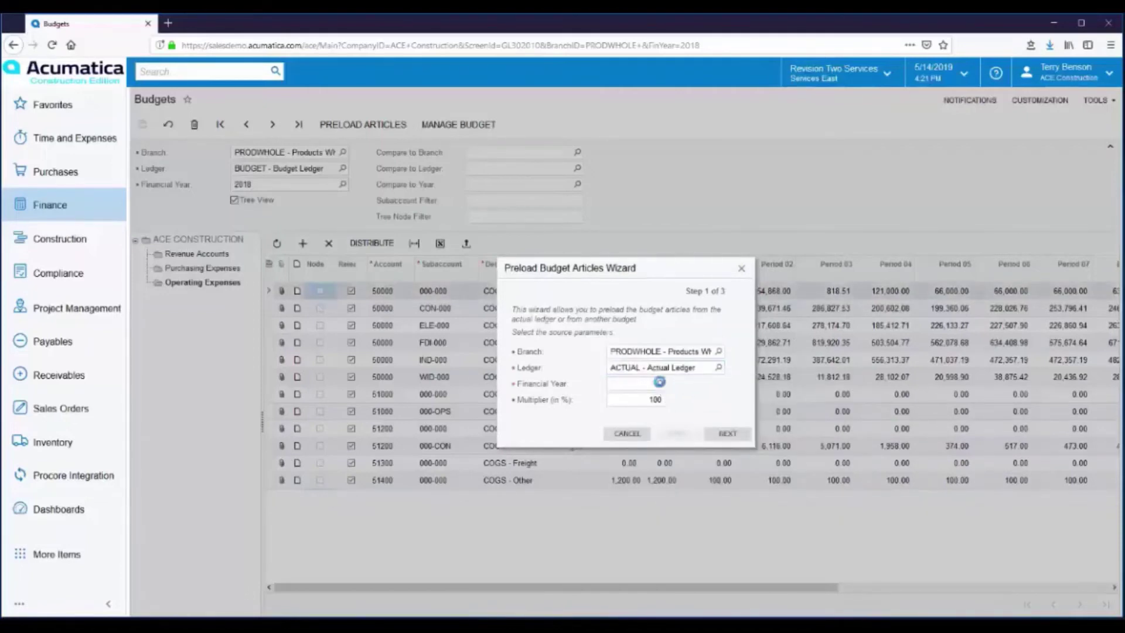
pyautogui.click(659, 383)
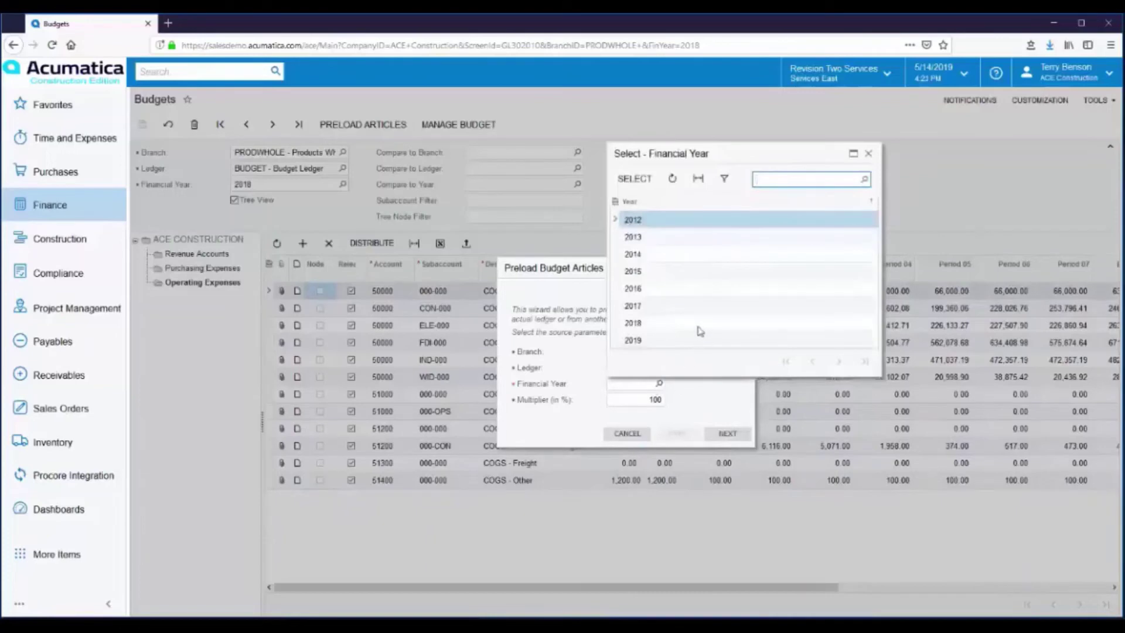
pyautogui.doubleClick(637, 288)
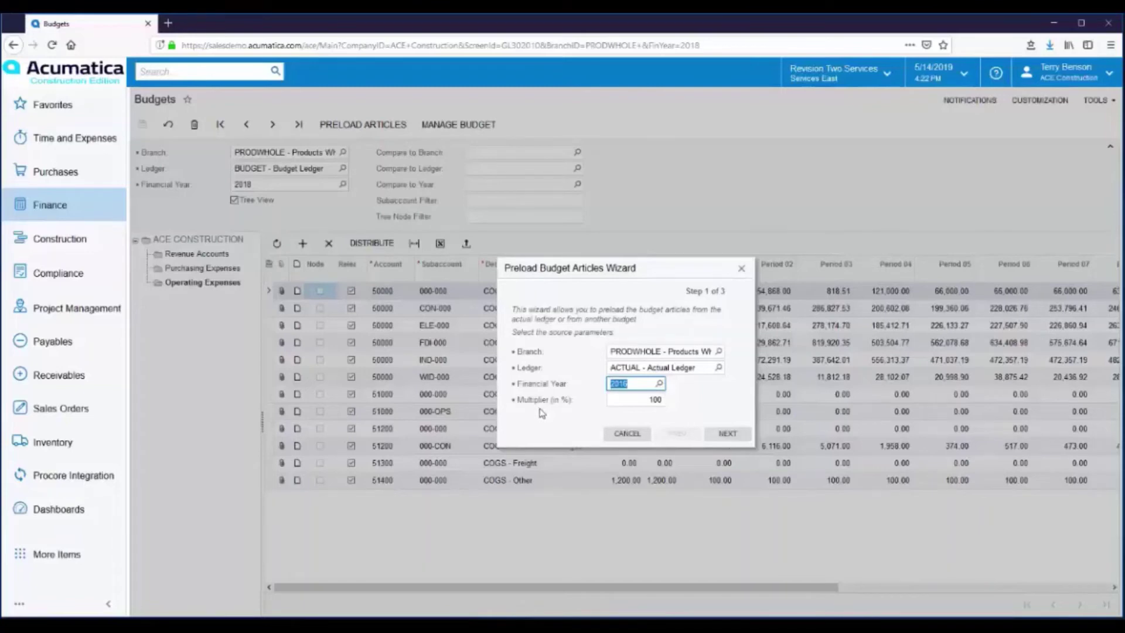
pyautogui.write('2016')
pyautogui.click(649, 402)
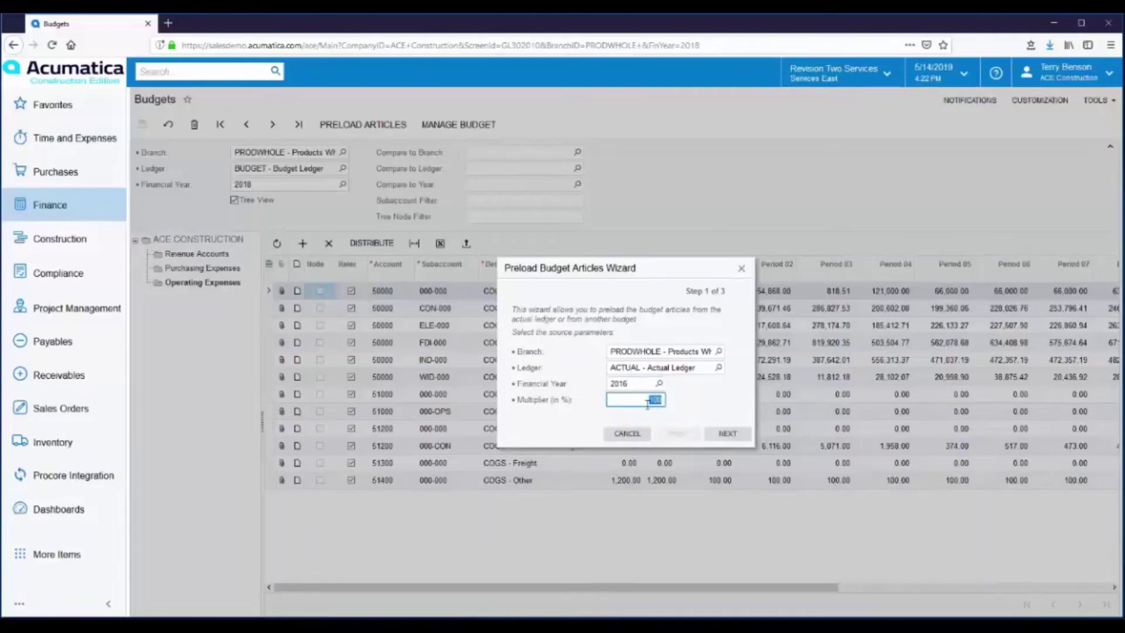
pyautogui.write('110')
pyautogui.click(626, 434)
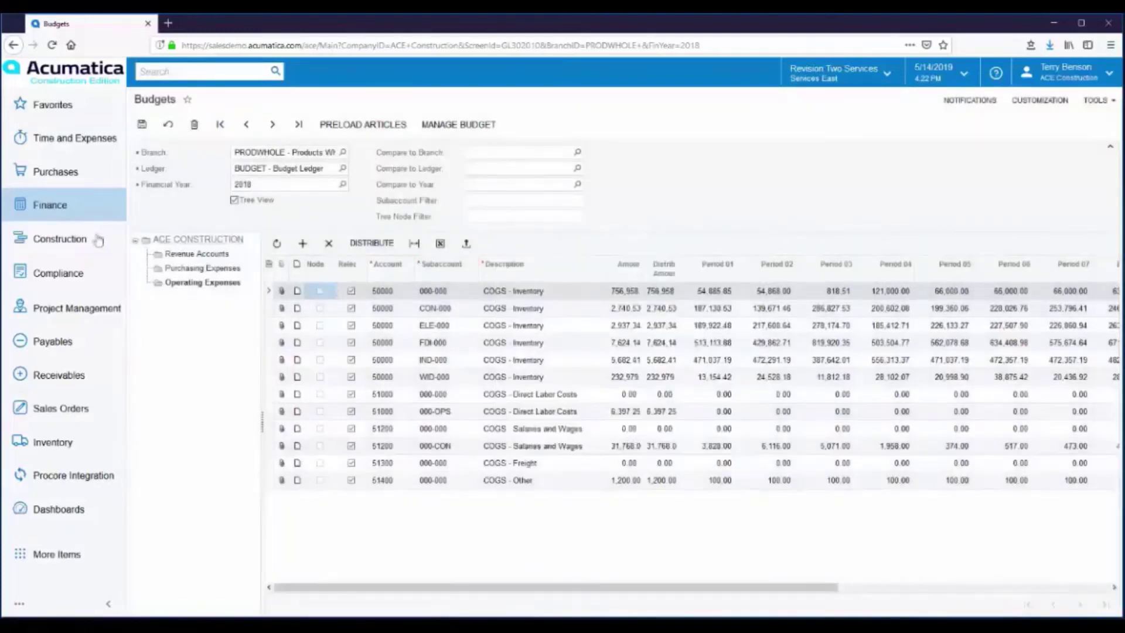
# Open allocation 000003 for utility expenses from the Finance Allocations list.
pyautogui.click(52, 209)
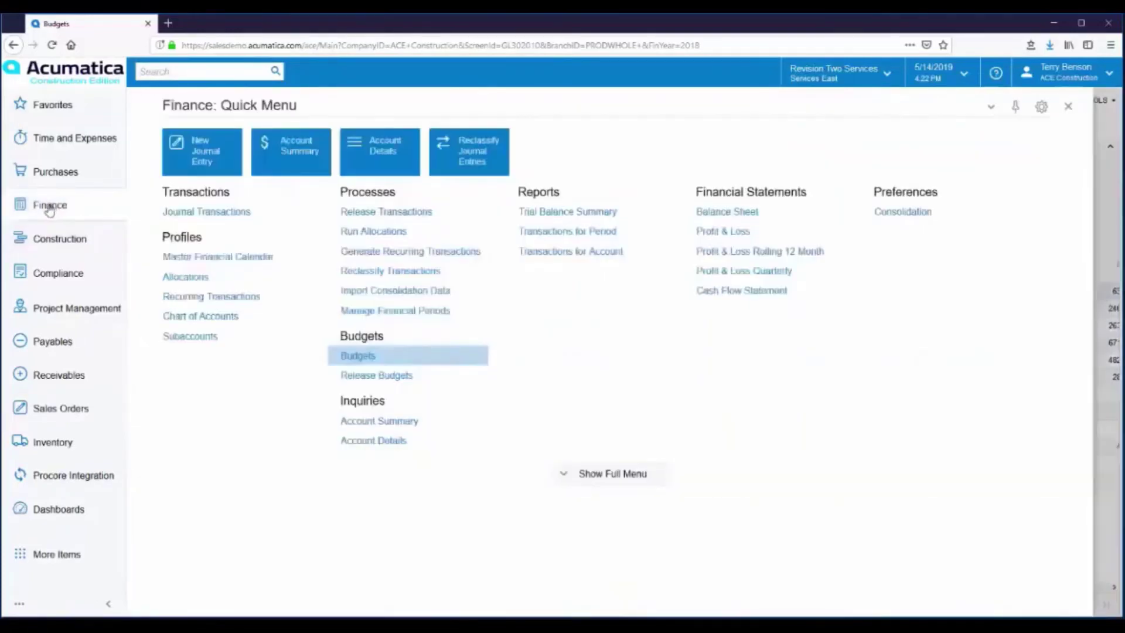
pyautogui.click(192, 283)
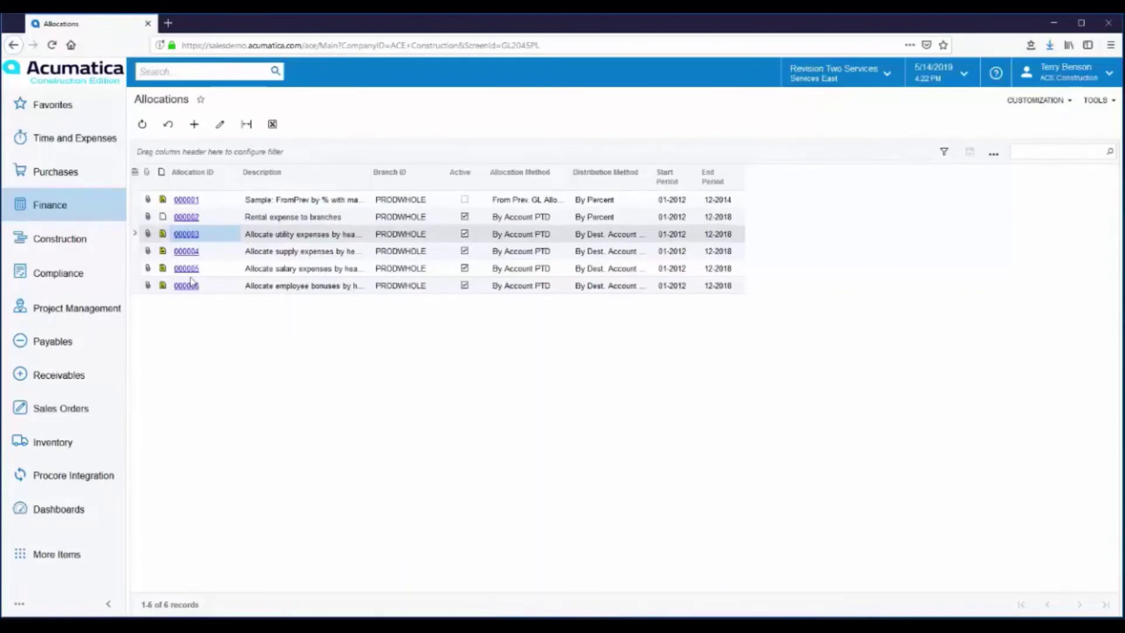
pyautogui.click(187, 235)
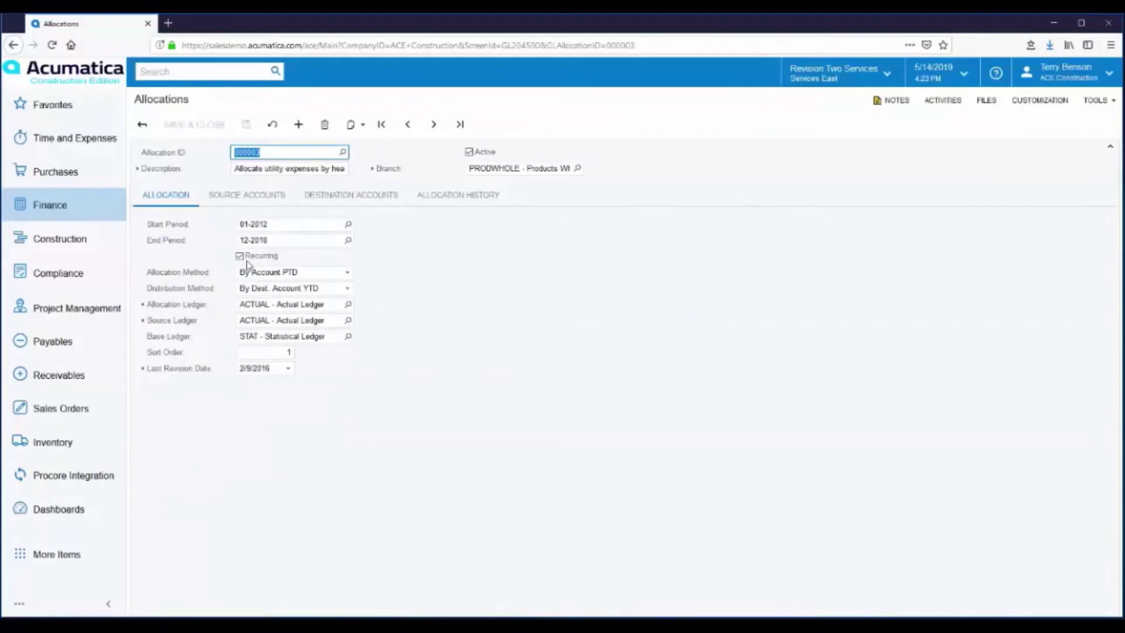
# Examine the allocation's distribution method options, source accounts, destination accounts and allocation history.
pyautogui.click(348, 289)
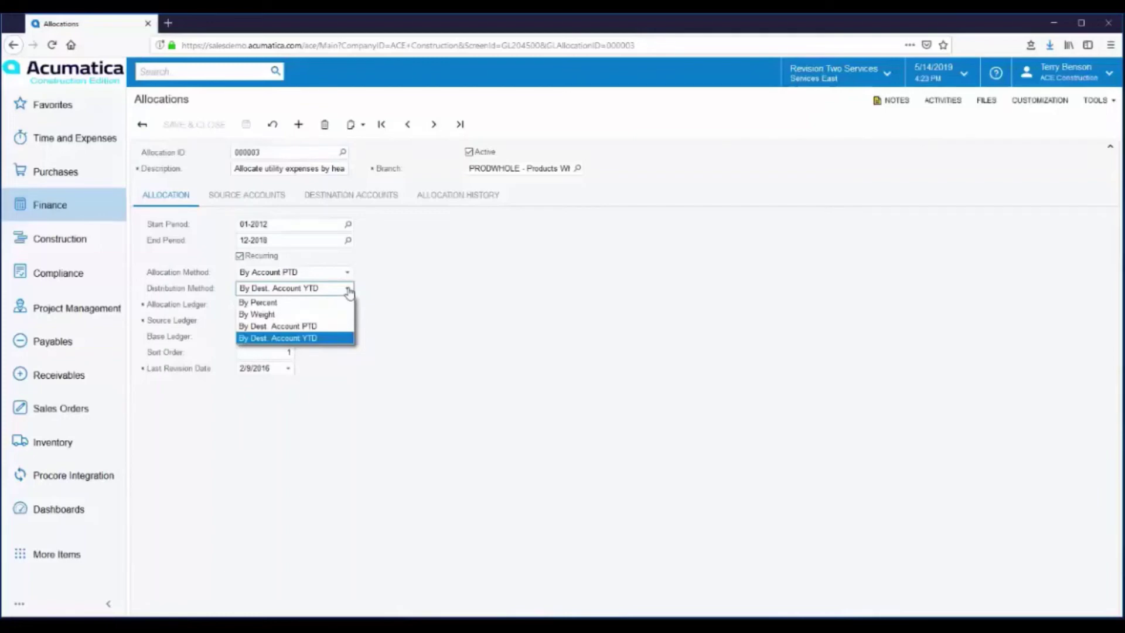
pyautogui.click(417, 301)
pyautogui.click(235, 200)
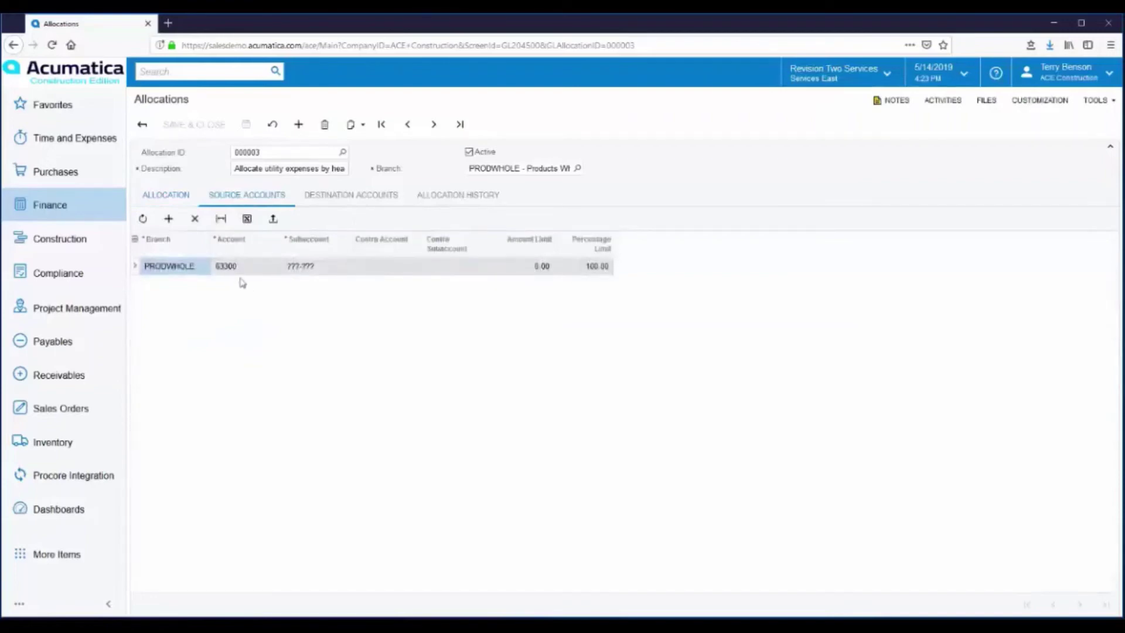
pyautogui.click(356, 200)
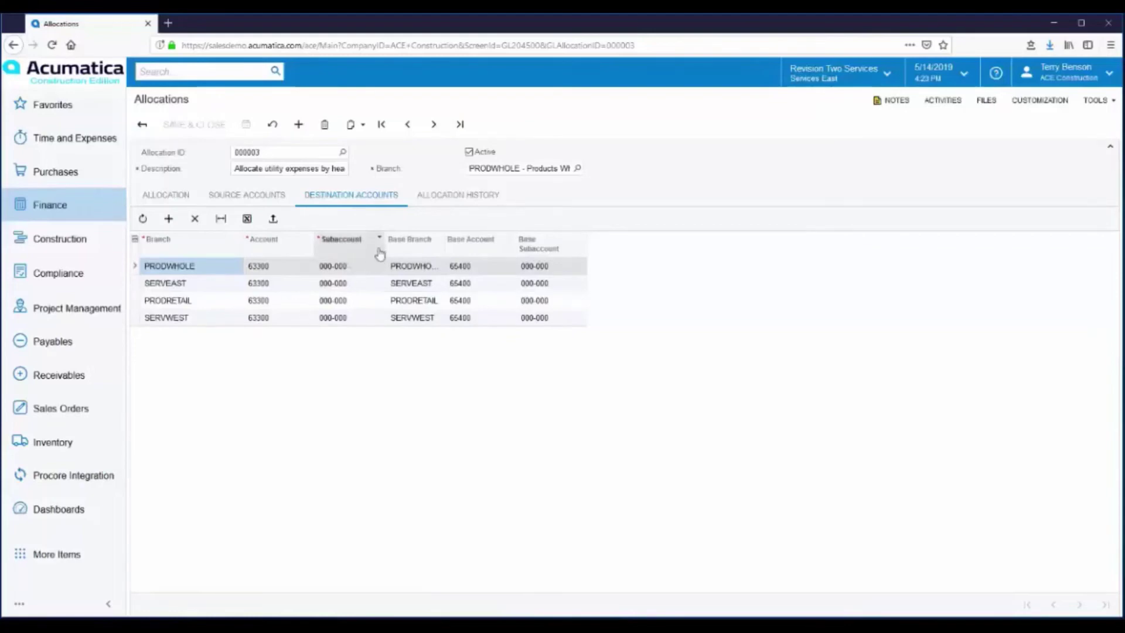
pyautogui.click(460, 199)
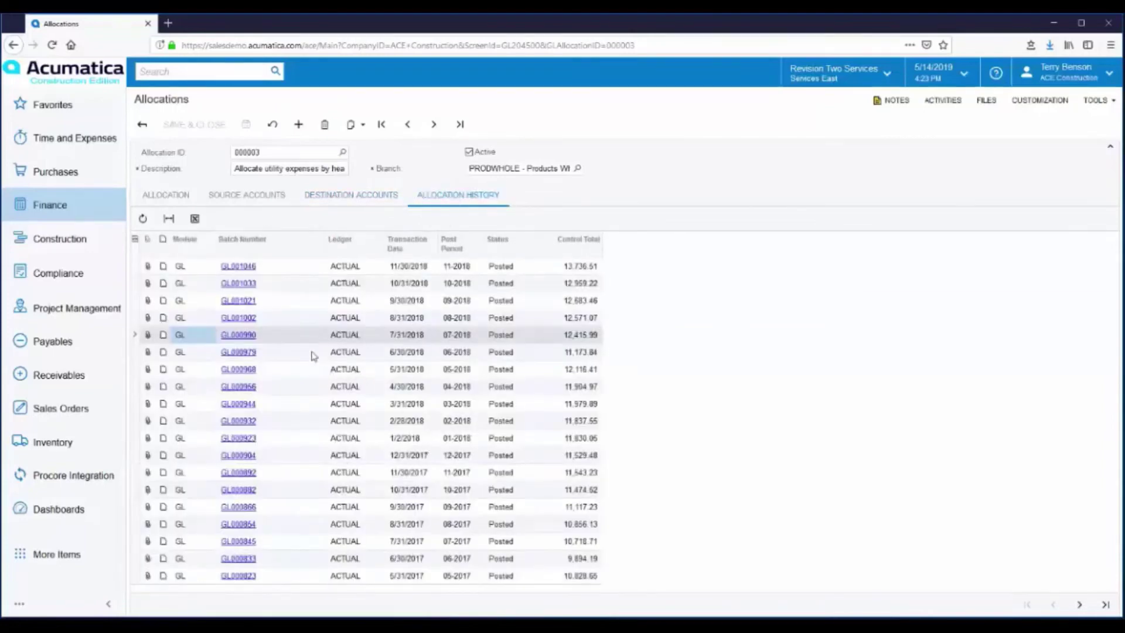
# Review the journal batch this allocation posted to period 08-2018, closing it again.
pyautogui.click(236, 322)
pyautogui.click(236, 322)
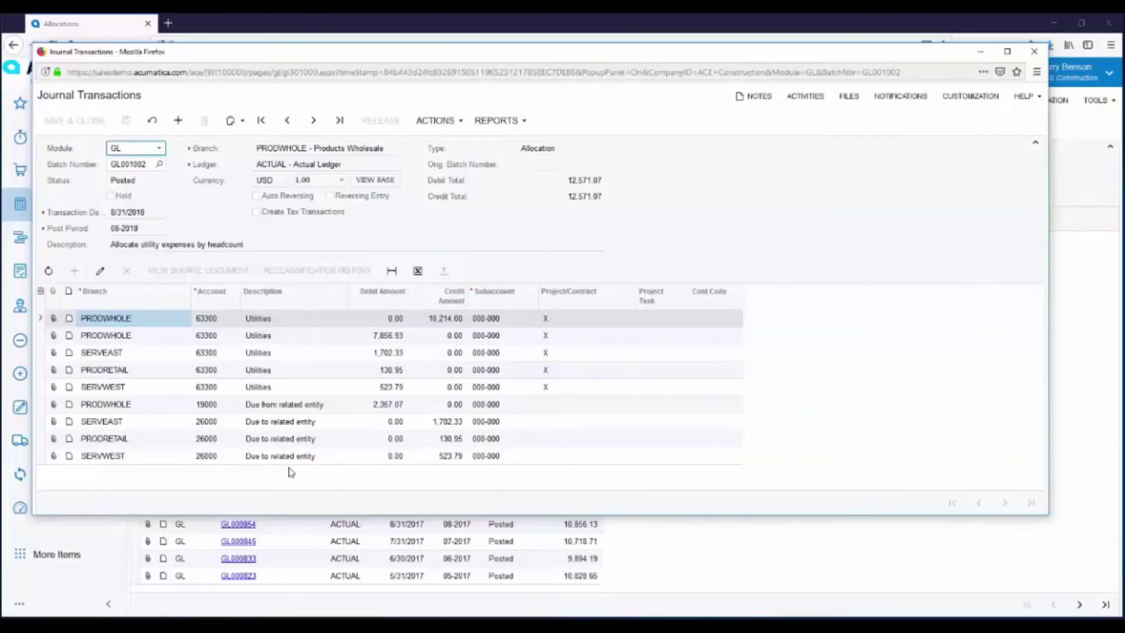
pyautogui.click(1040, 54)
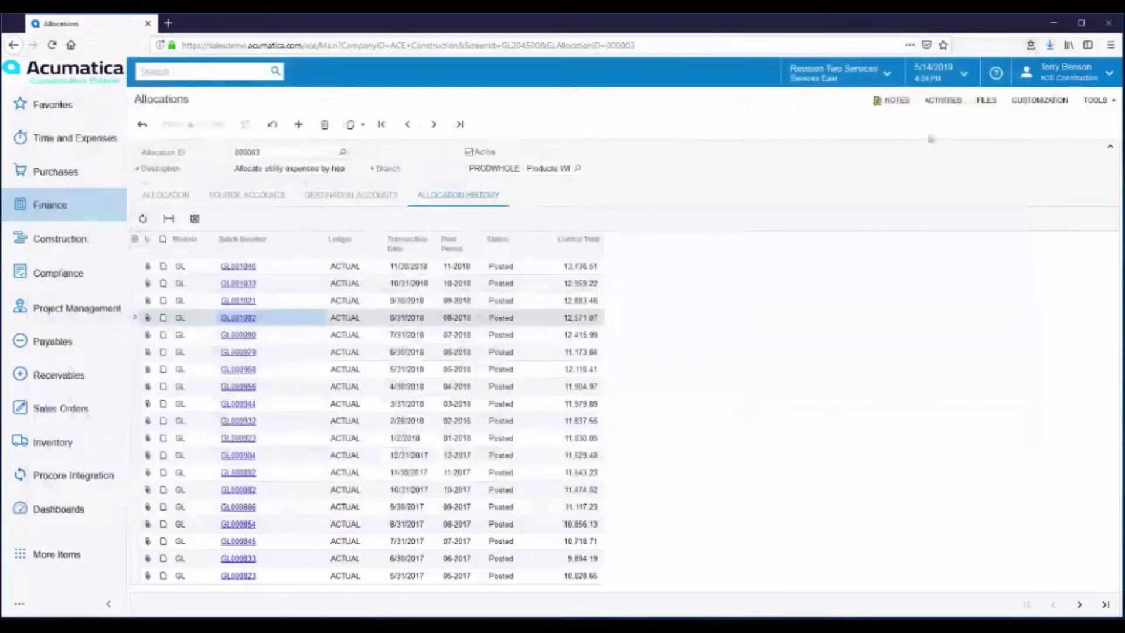
# Run the Profit & Loss report on the ACTUAL ledger for financial period 11-2018.
pyautogui.click(55, 208)
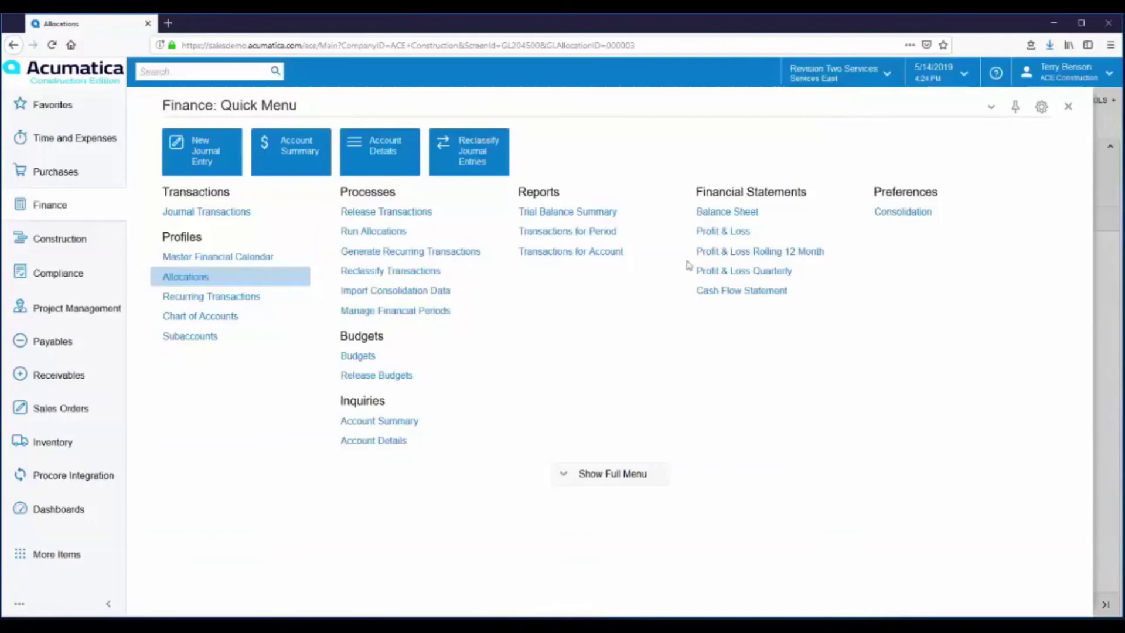
pyautogui.click(722, 235)
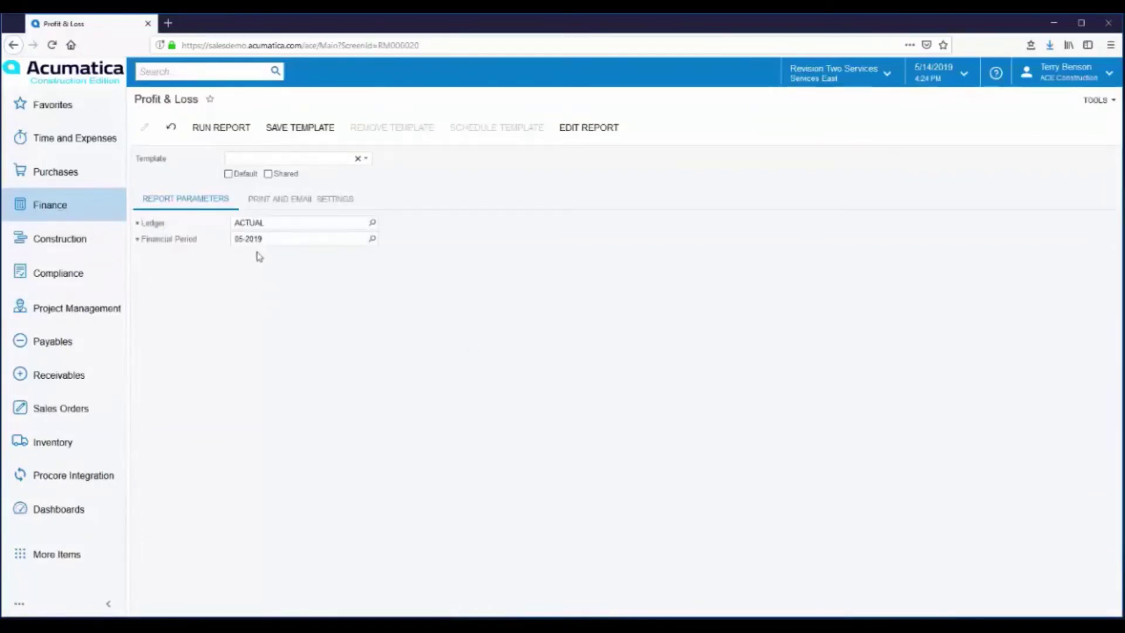
pyautogui.click(372, 239)
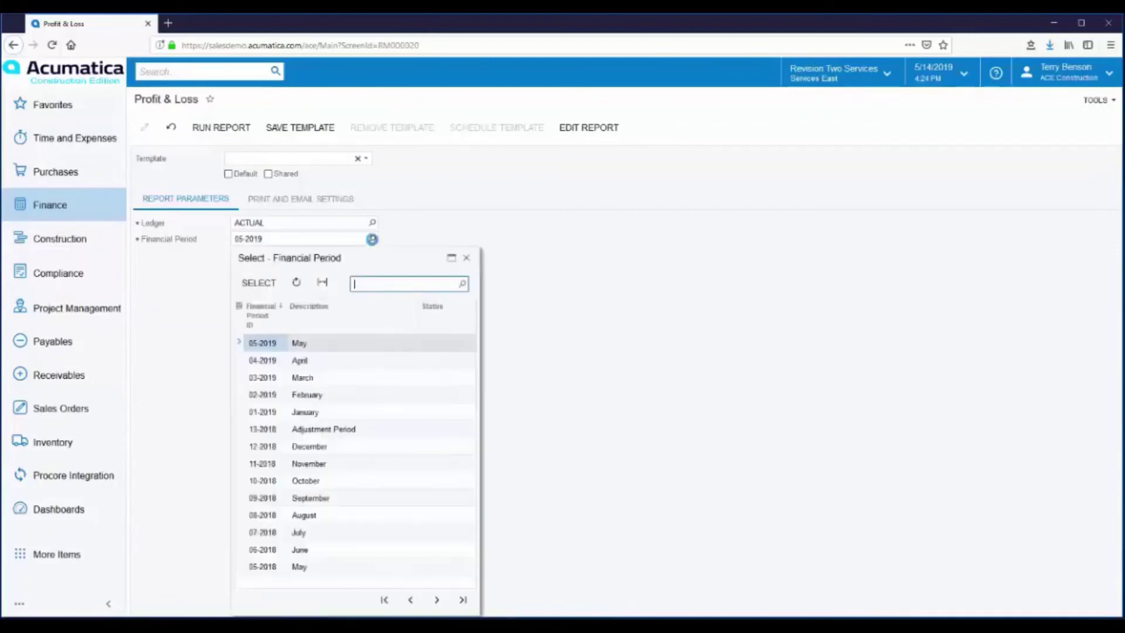
pyautogui.doubleClick(295, 466)
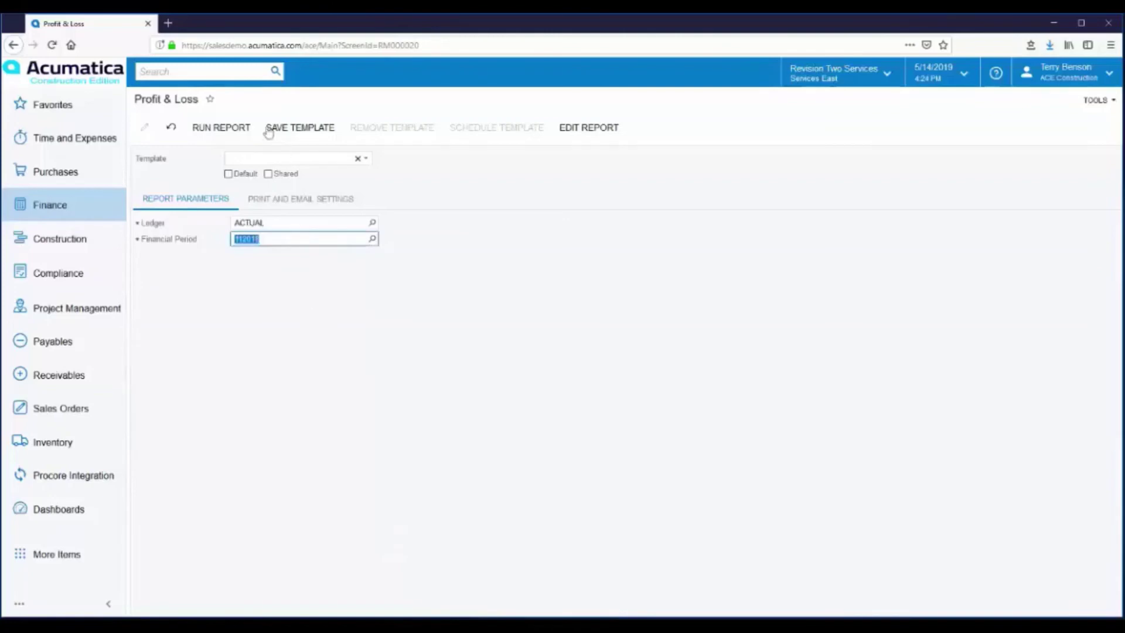
pyautogui.click(214, 130)
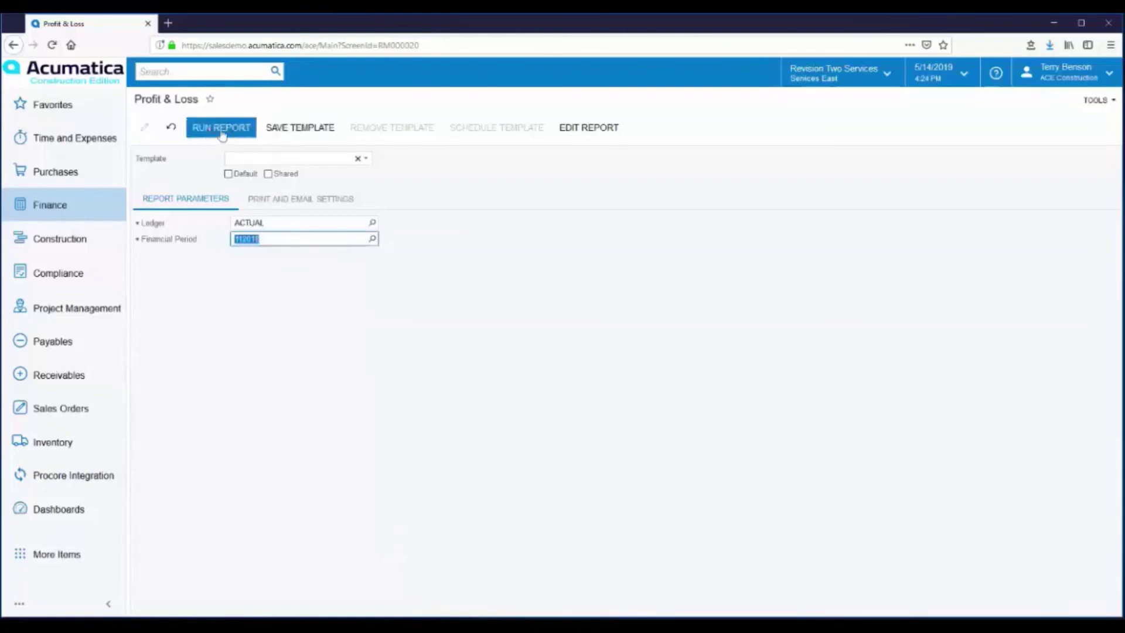
pyautogui.click(219, 130)
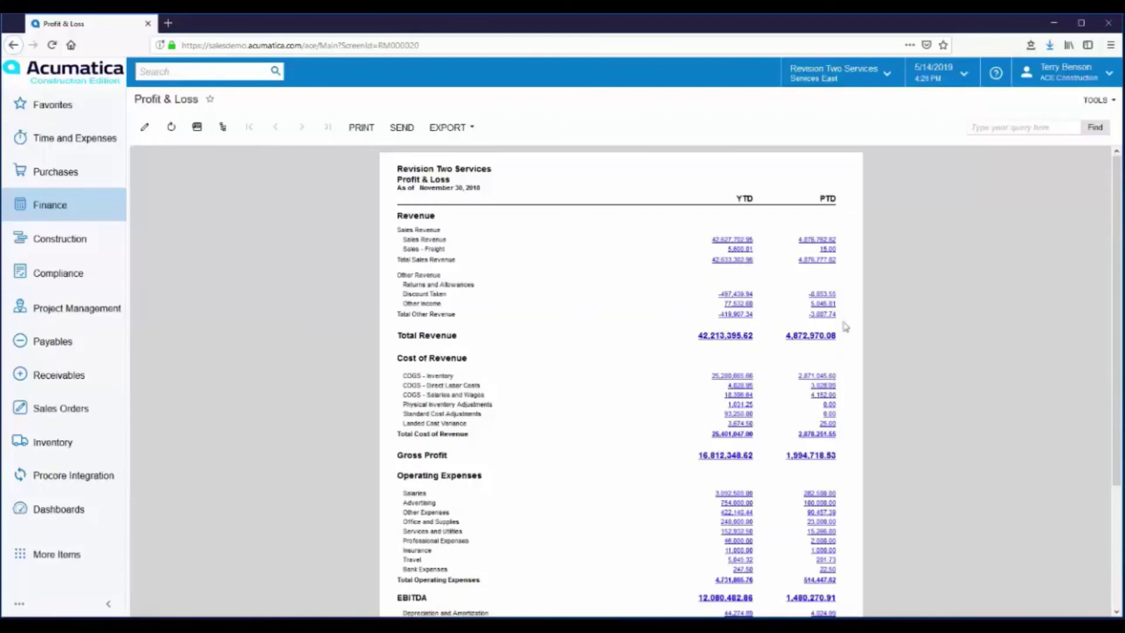
# Drill into the general ledger details of the period-to-date Sales Revenue, returning to the report to check its export options.
pyautogui.click(816, 241)
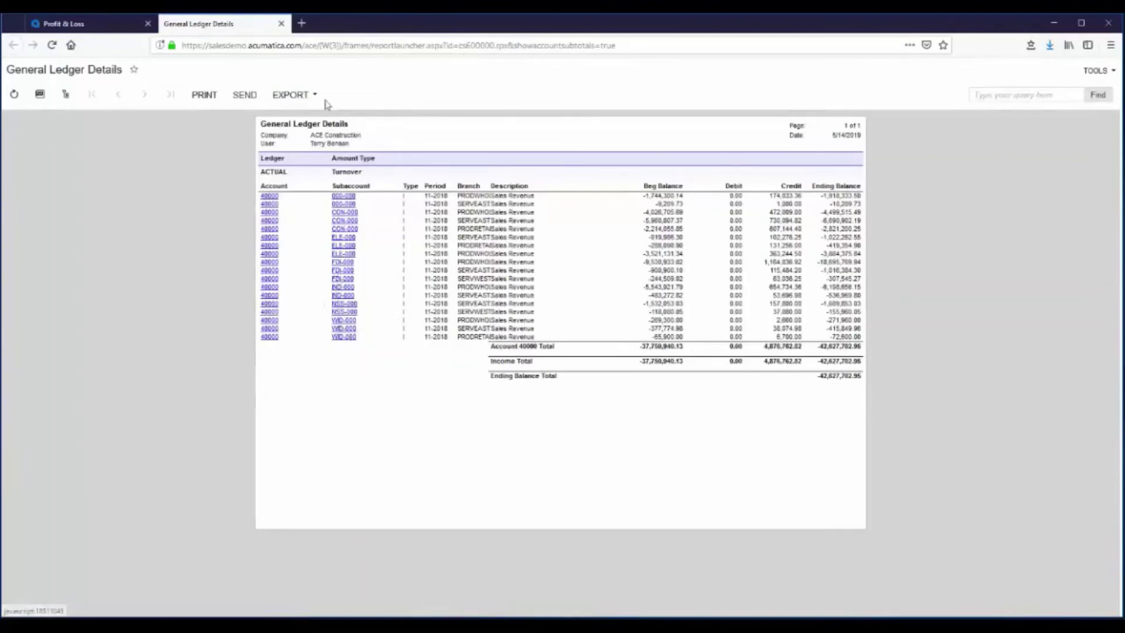
pyautogui.click(281, 23)
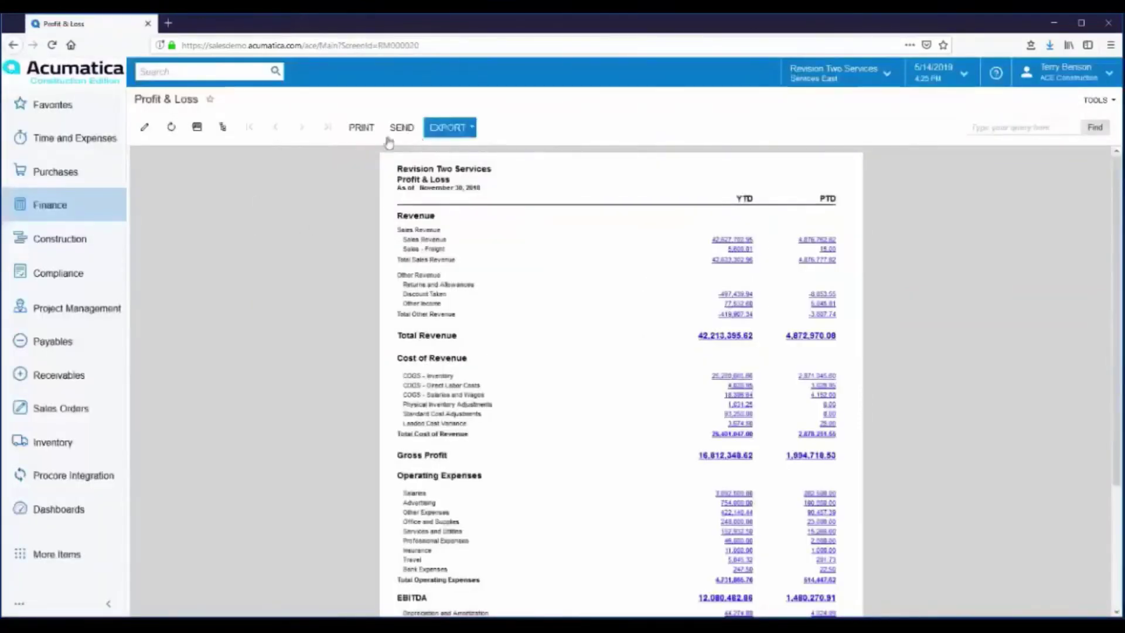
pyautogui.click(472, 129)
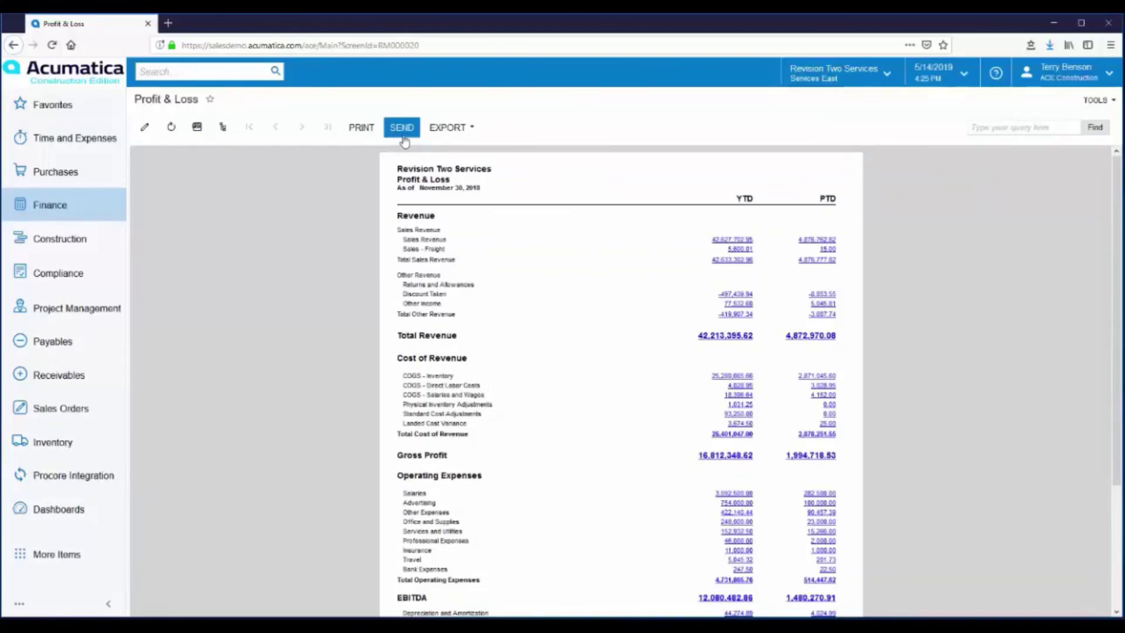
# Show the report's group tree and compare profit and loss by branch, for the Services and Product companies, and for the consolidated report.
pyautogui.click(223, 130)
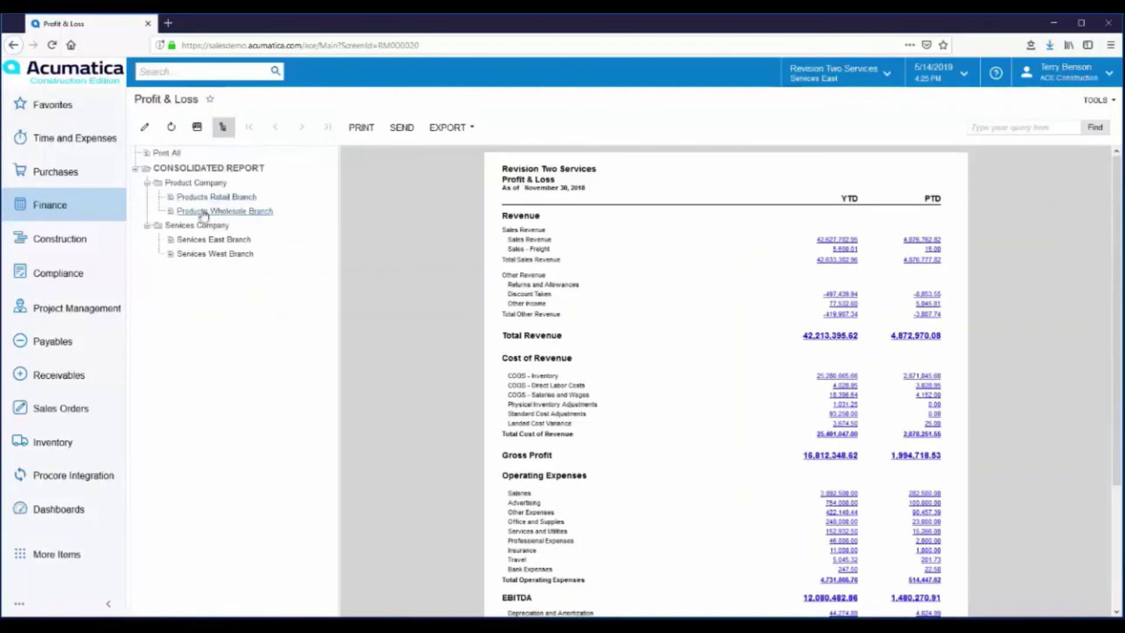
pyautogui.click(210, 252)
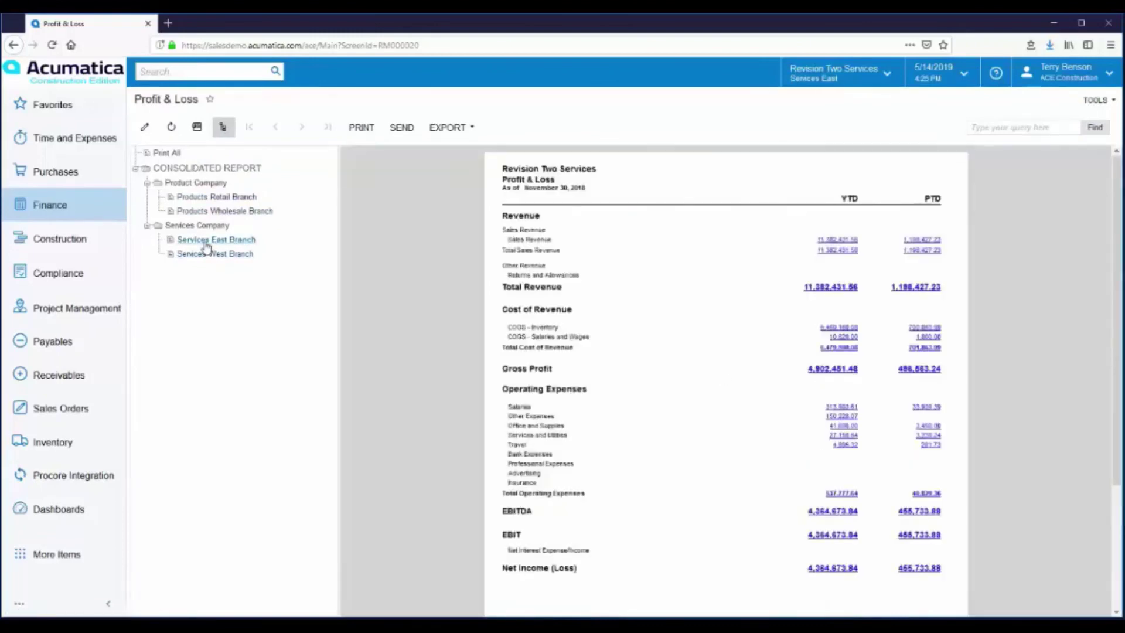
pyautogui.click(205, 242)
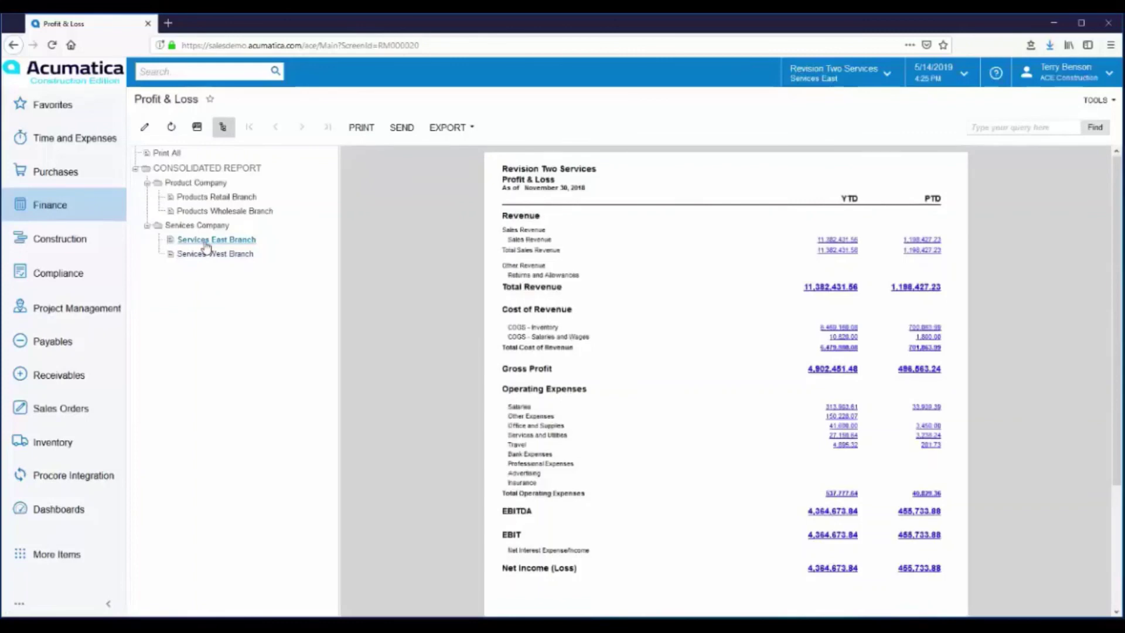
pyautogui.click(201, 227)
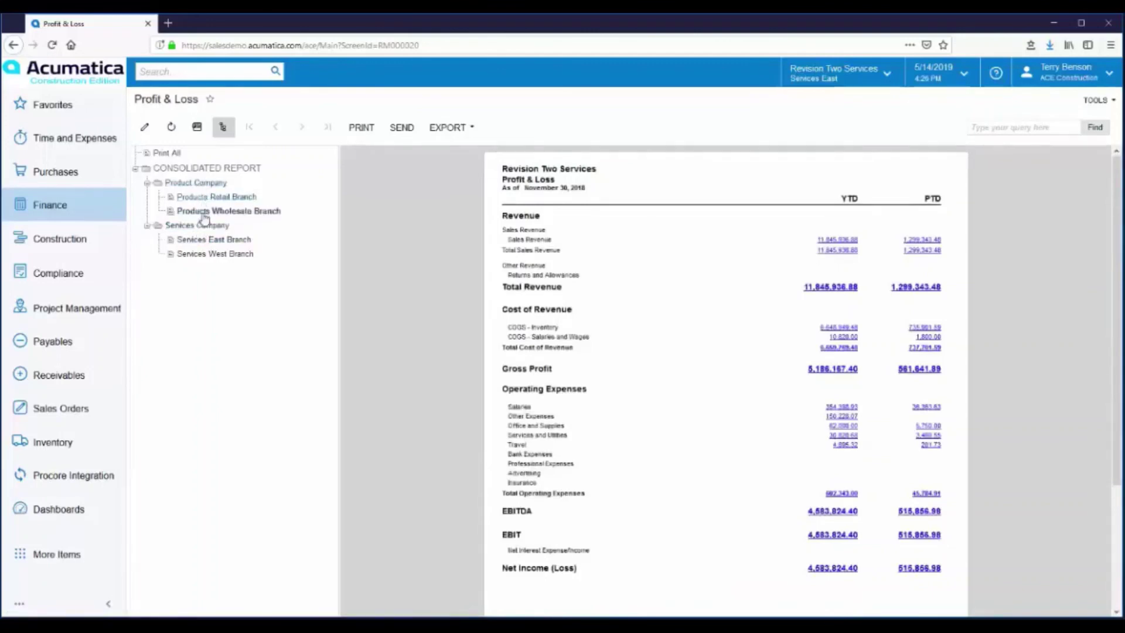
pyautogui.click(203, 213)
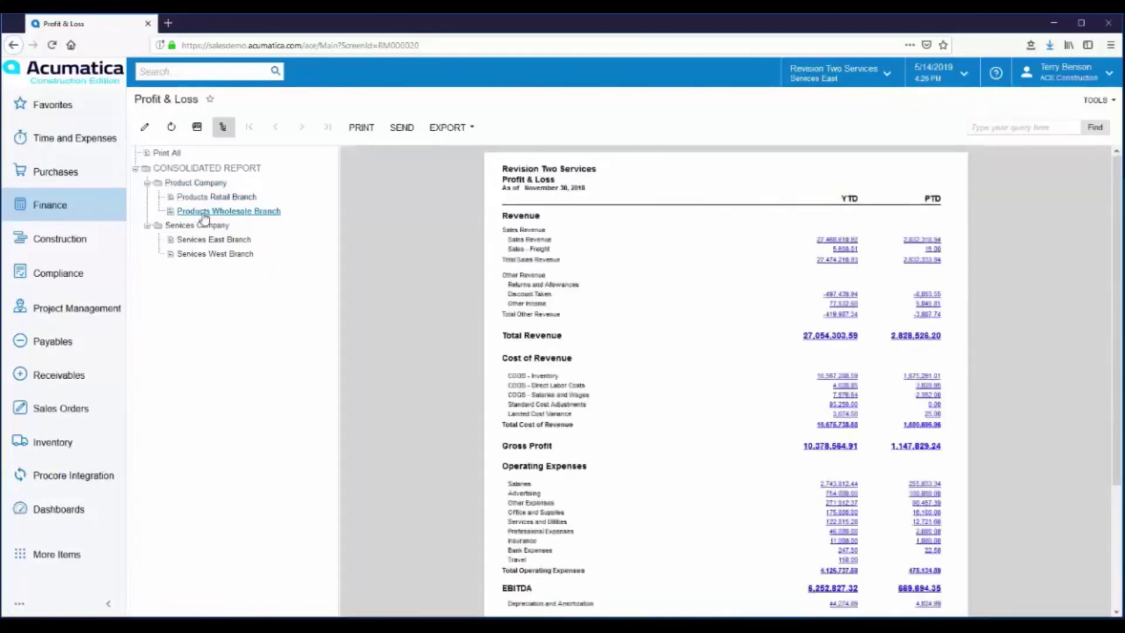
pyautogui.click(201, 197)
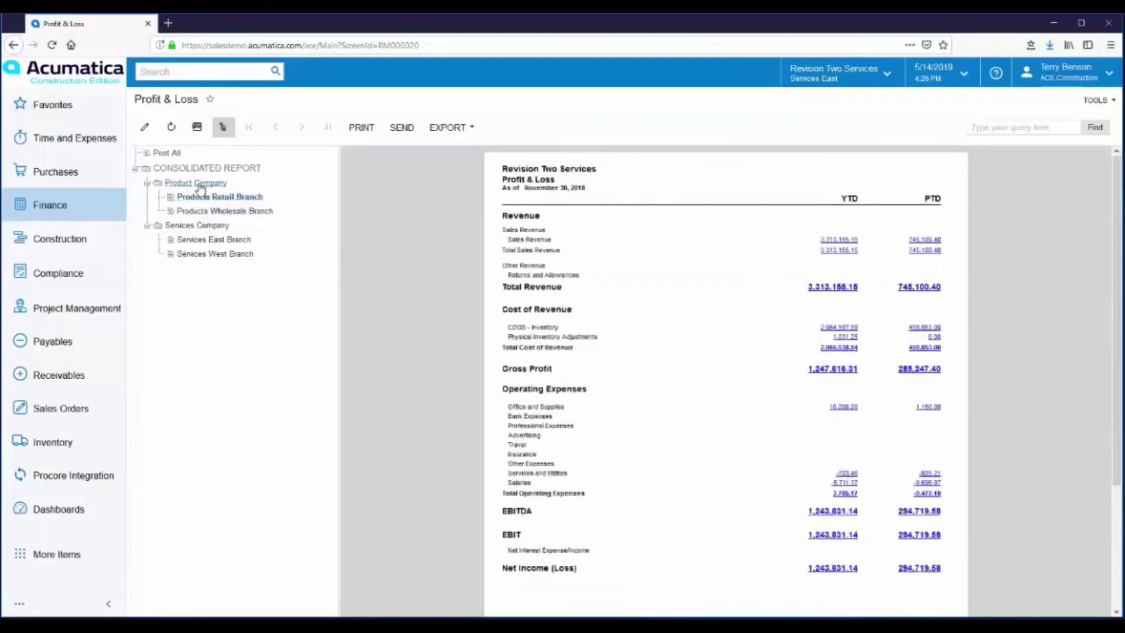
pyautogui.click(200, 184)
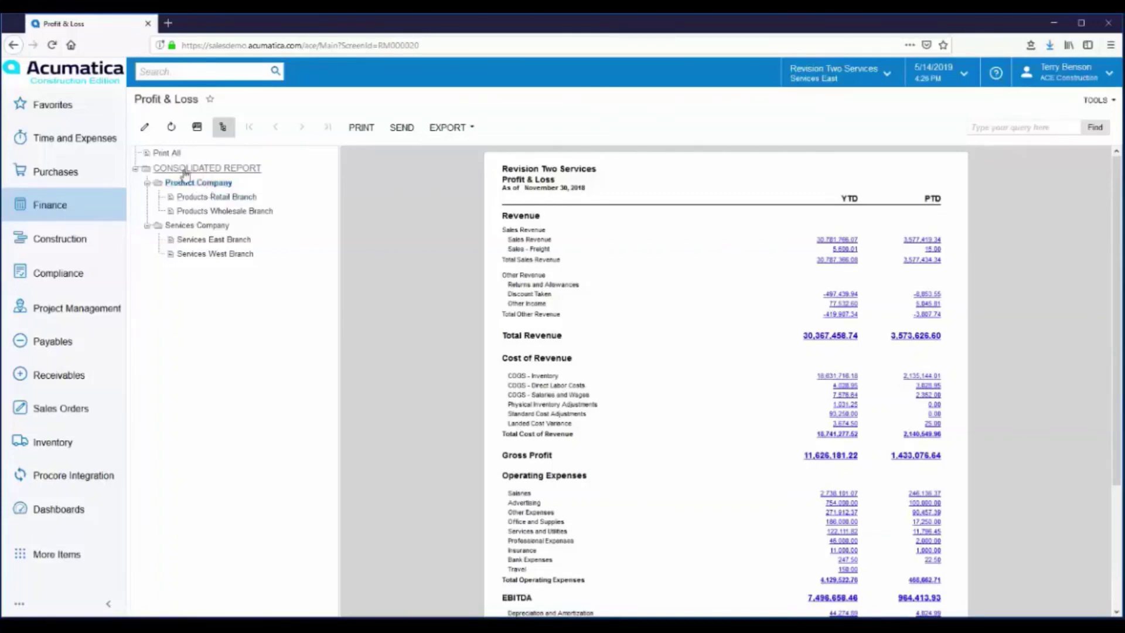
pyautogui.click(186, 170)
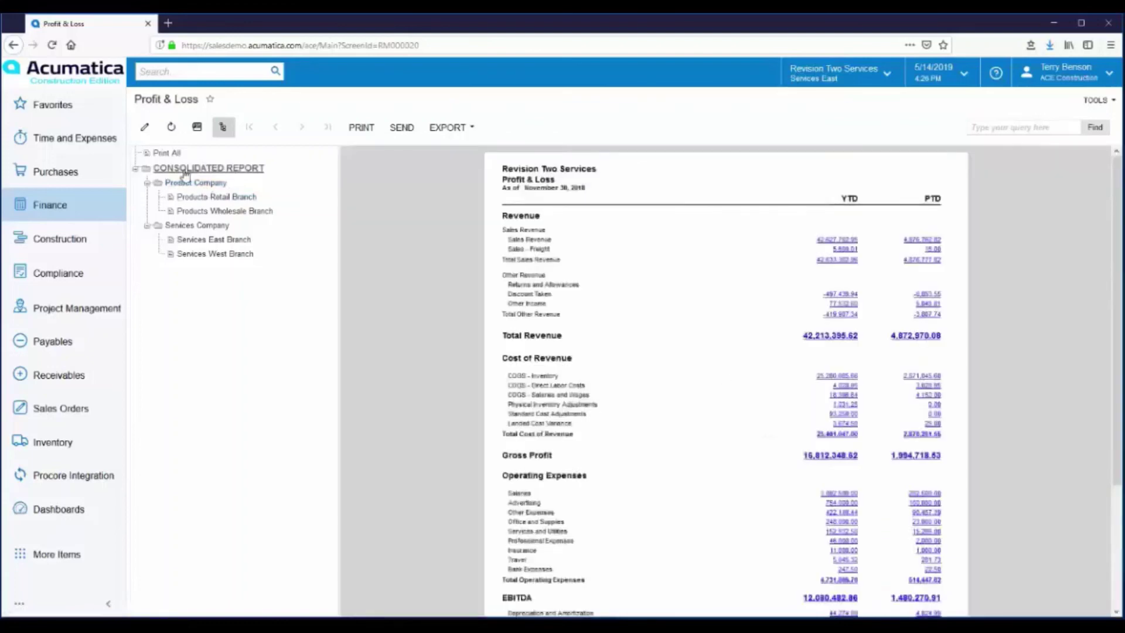